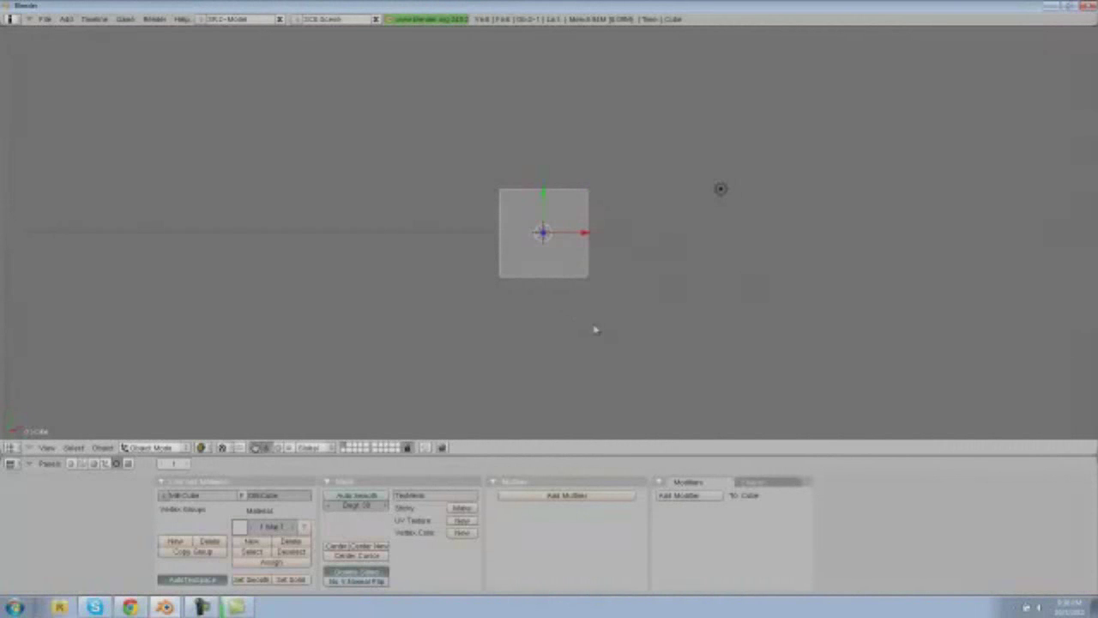
Start a new default scene
middle_click_drag(626, 343, 611, 273)
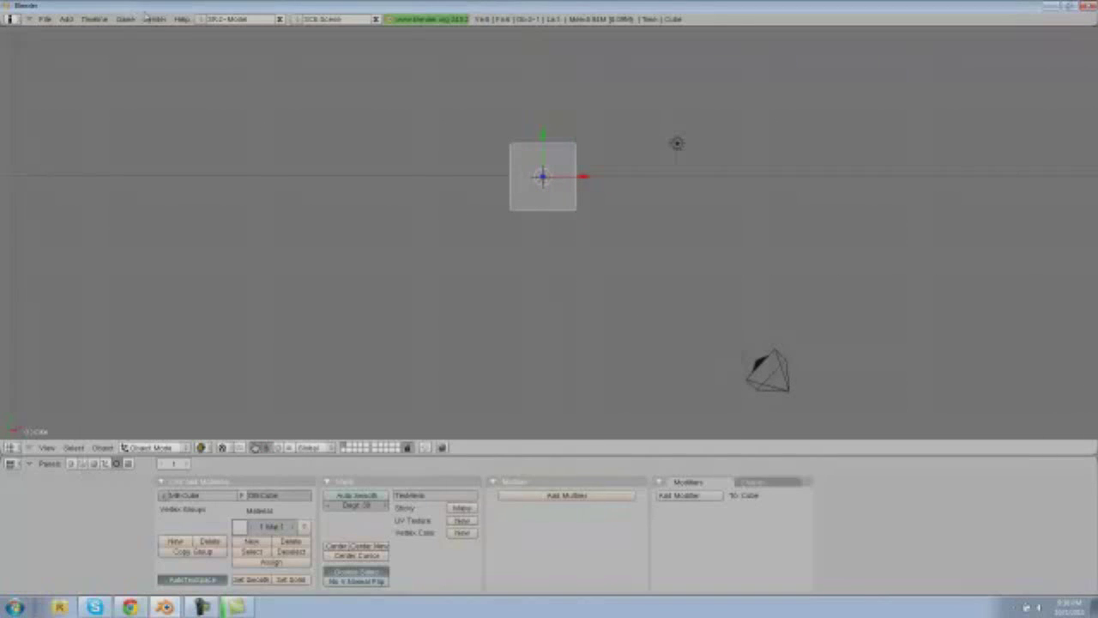
left_click(45, 19)
left_click(45, 38)
left_click(44, 36)
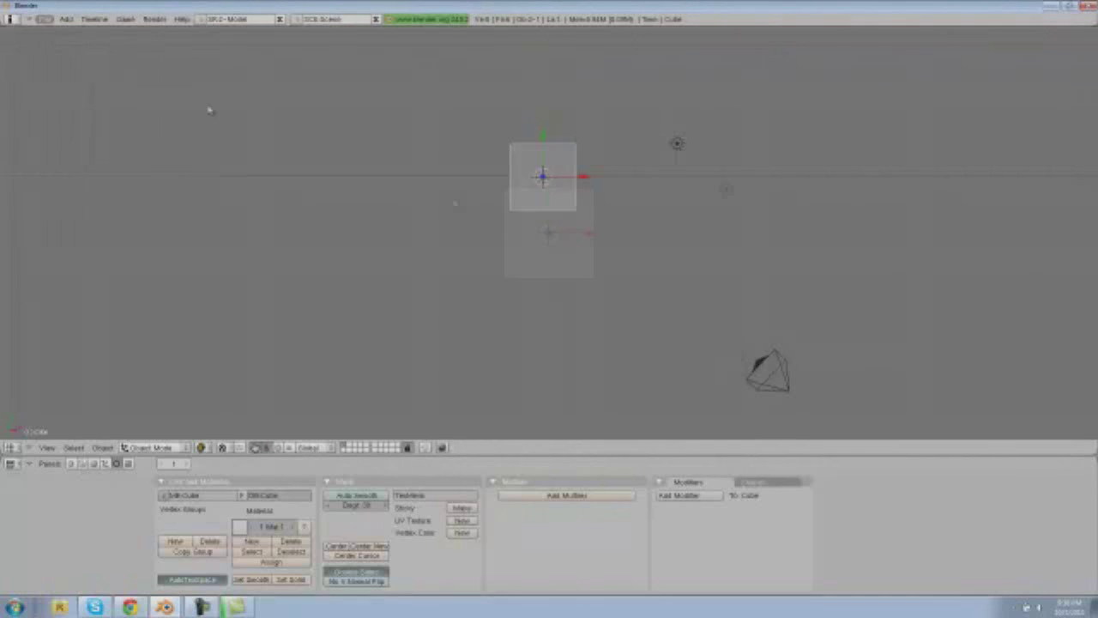
Delete the camera and the lamp from the scene
scroll(525, 215, "down", 3)
middle_click_drag(580, 222, 574, 192, "shift")
scroll(579, 198, "up", 1)
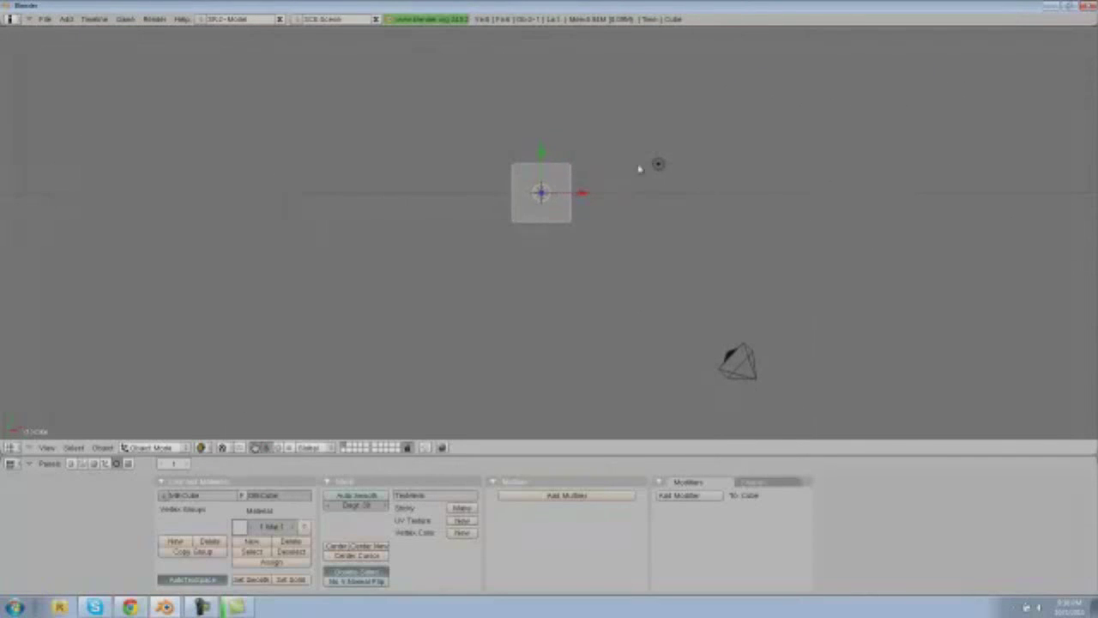
right_click(742, 367)
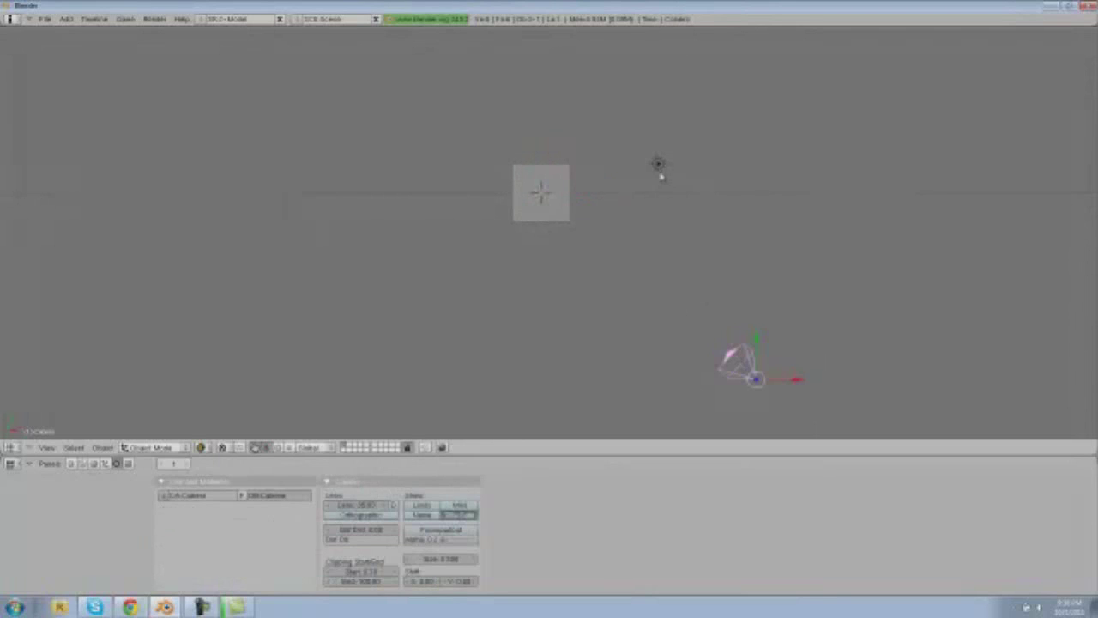
right_click(659, 168, "shift")
key("x")
left_click(660, 169)
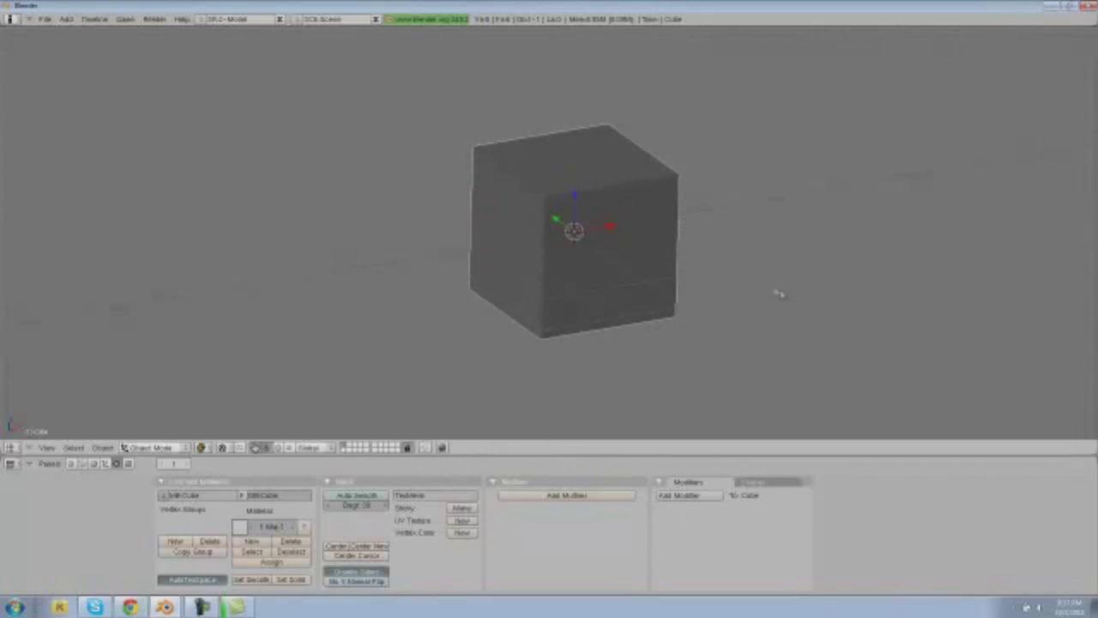
Flatten the cube to about a third of its height by scaling it along the Z axis
middle_click_drag(824, 284, 788, 307)
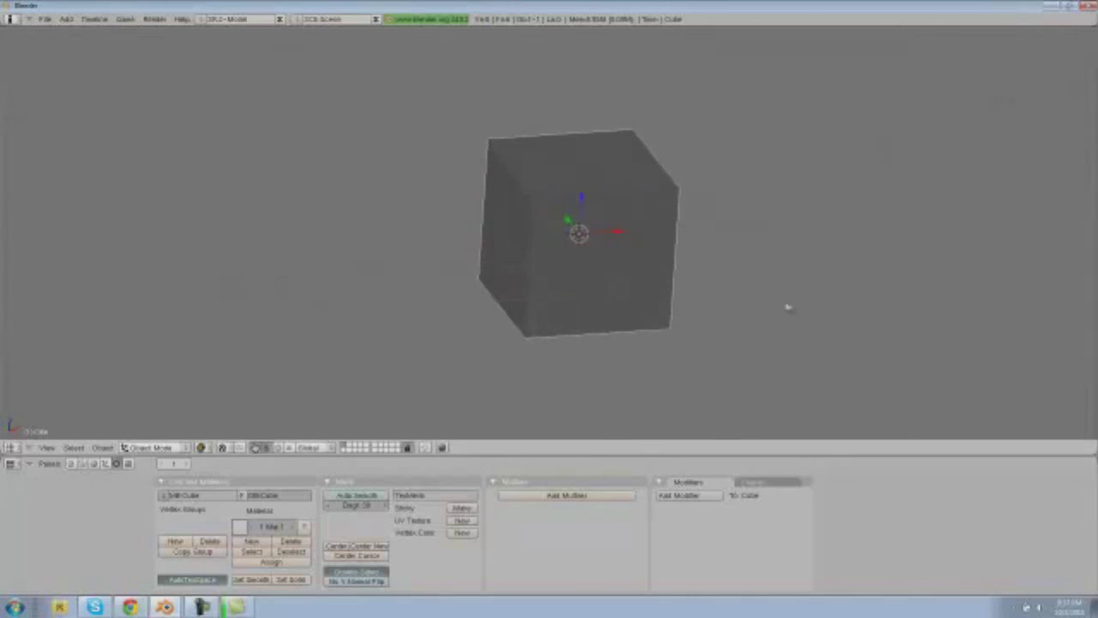
middle_click_drag(542, 304, 712, 321)
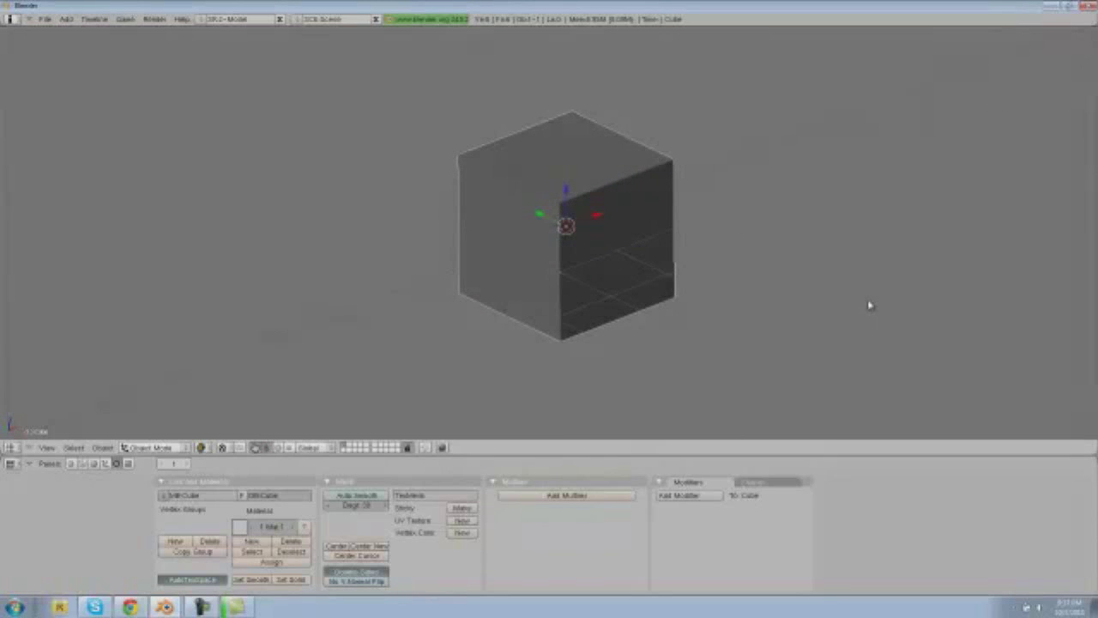
key("s")
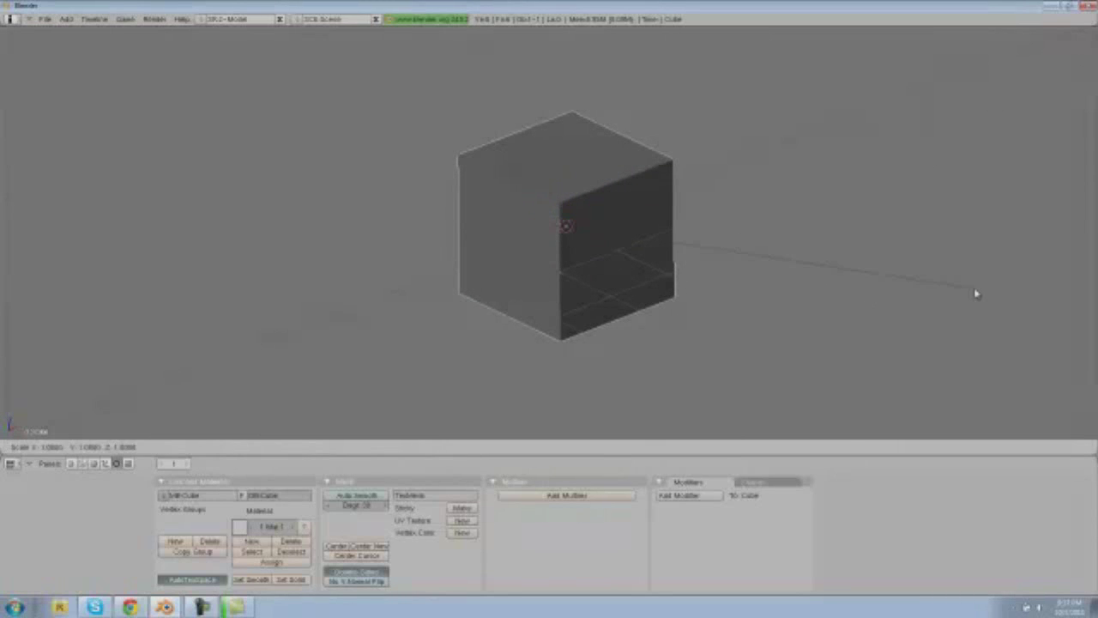
key("z")
left_click(726, 264)
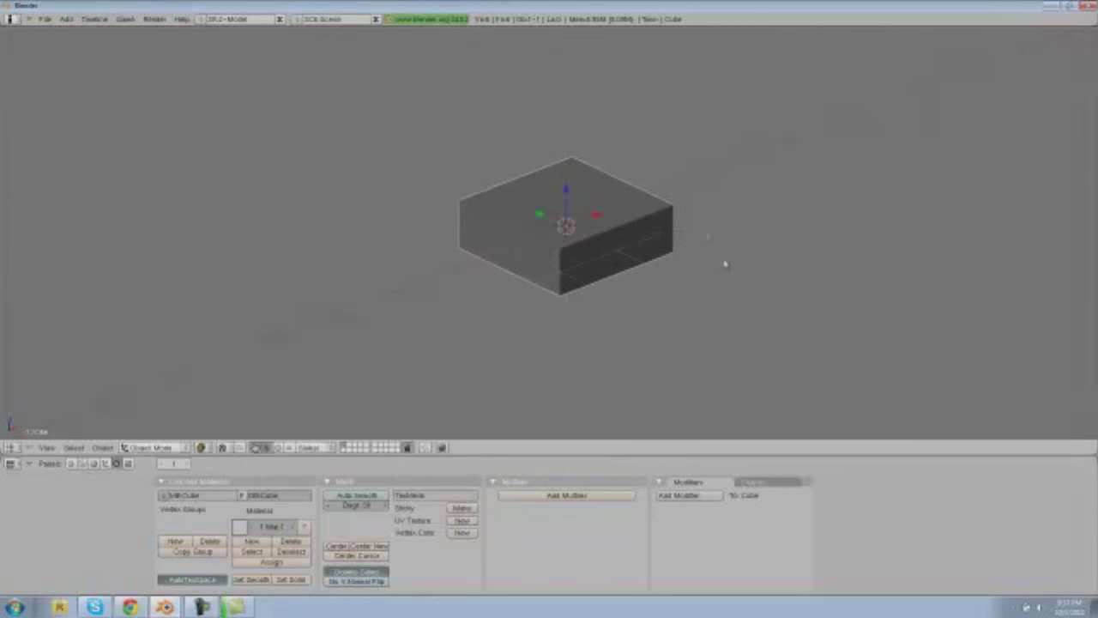
Scale the flattened cube down to about 0.7 along the Y axis and thin it further along the Z axis
key("s")
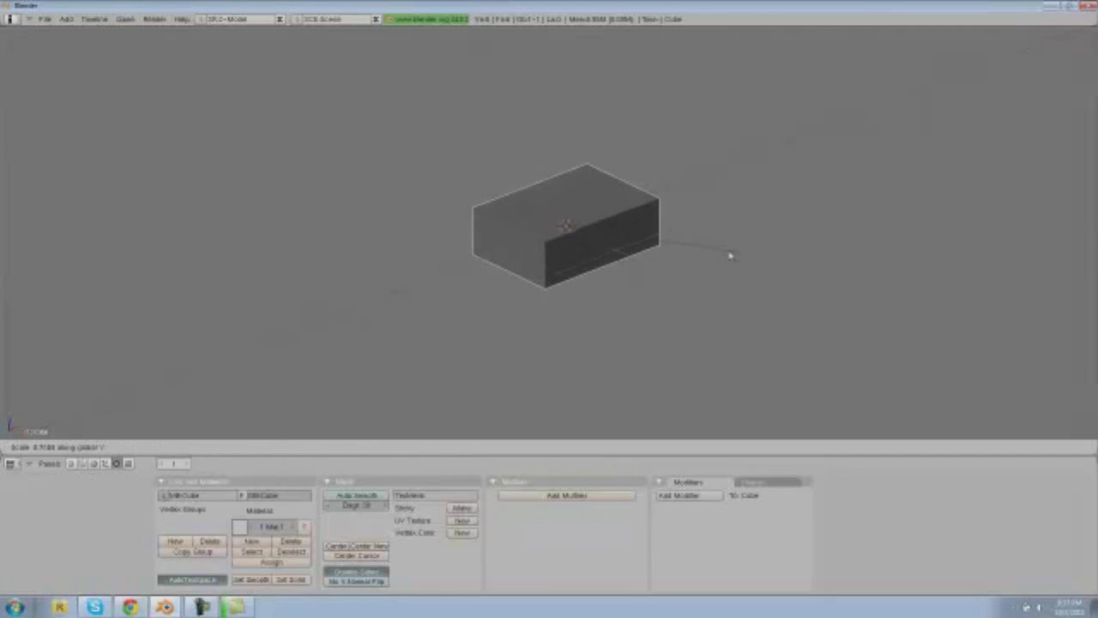
key("z")
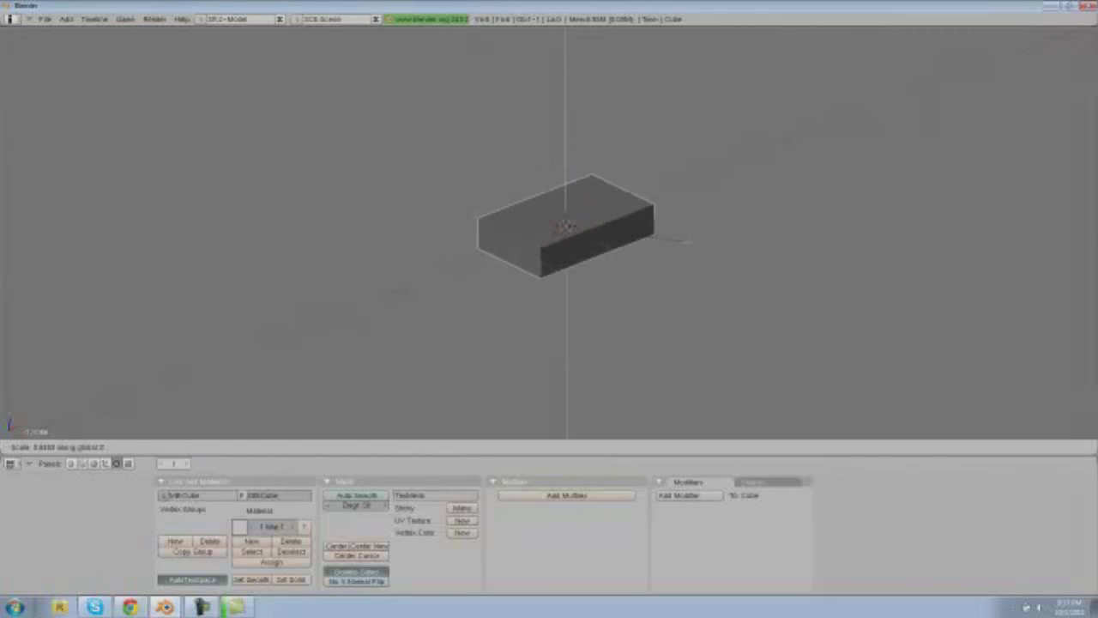
left_click(687, 244)
key("Tab")
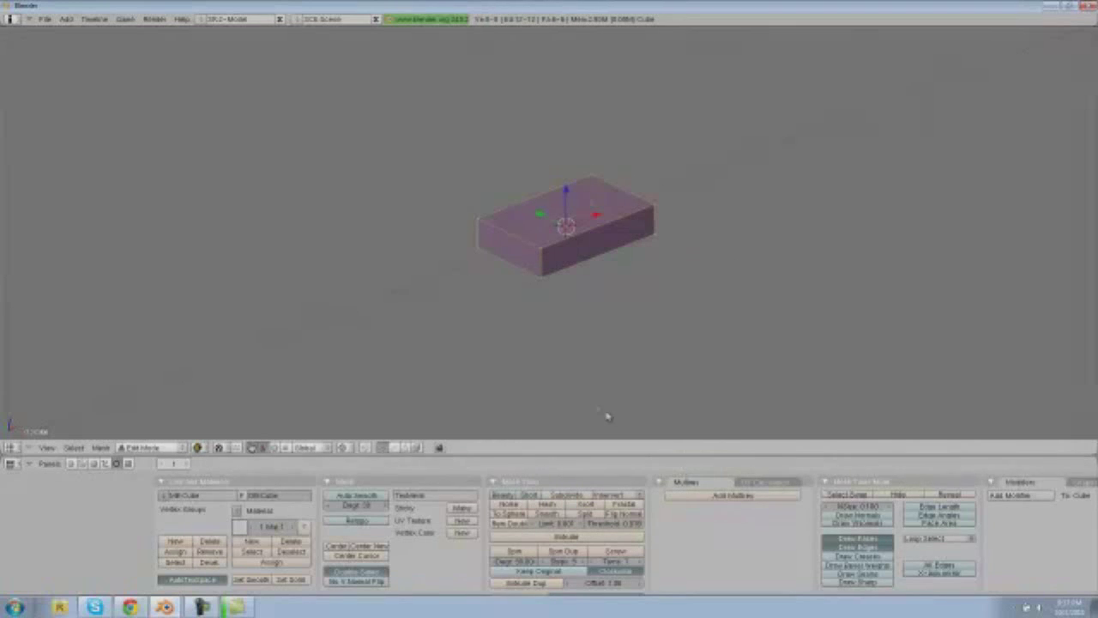
key("Tab")
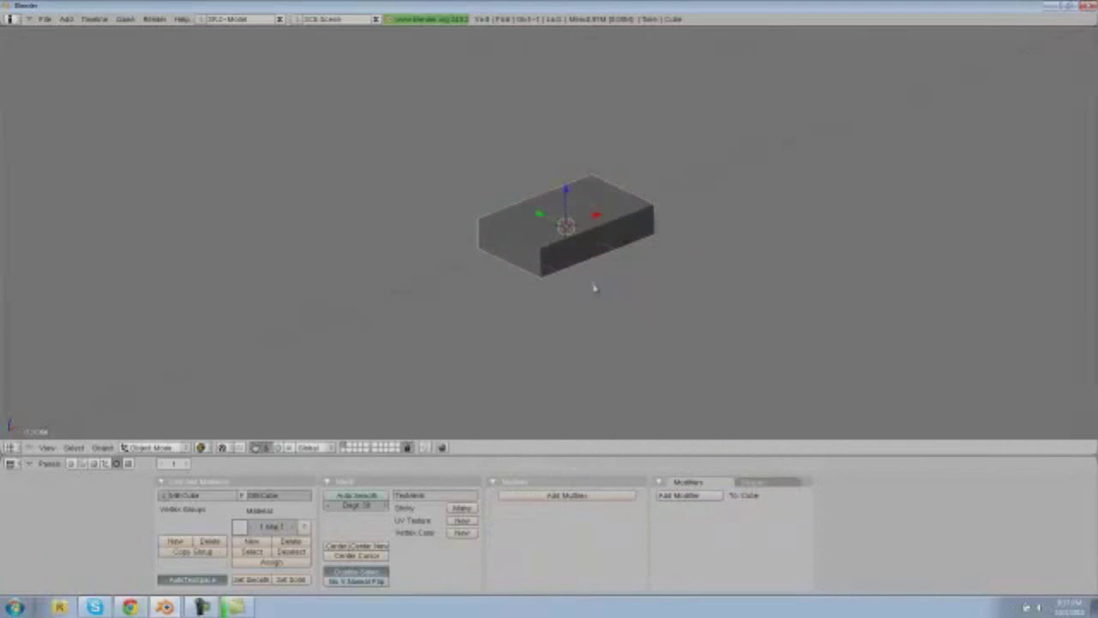
Switch to the front view and reset the 3D cursor to the centre of the scene
left_click(47, 447)
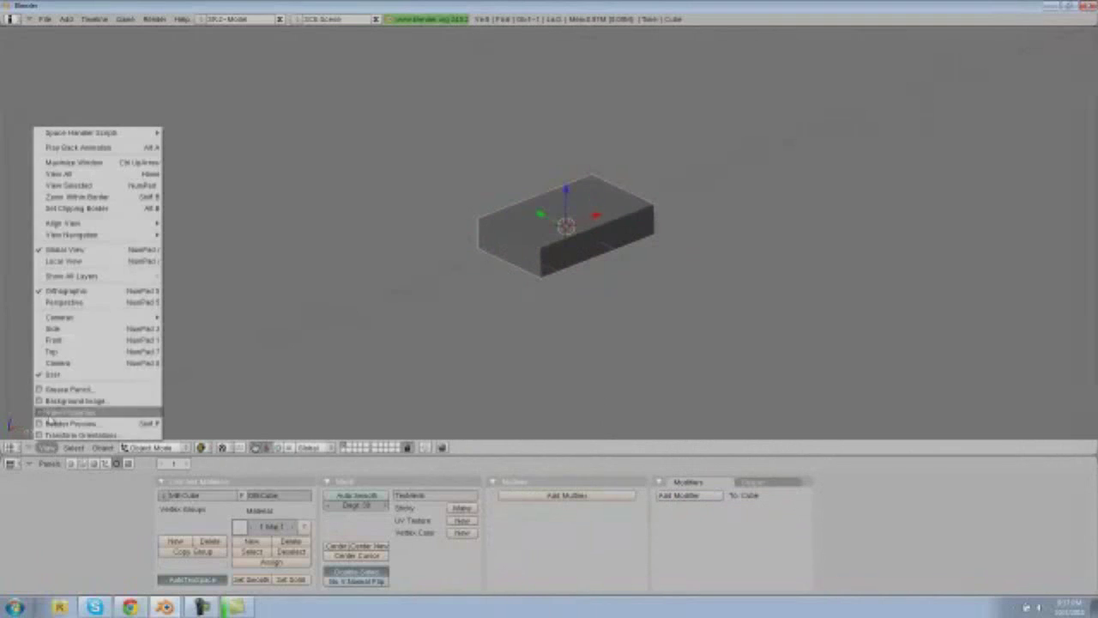
left_click(66, 342)
scroll(574, 308, "up", 5)
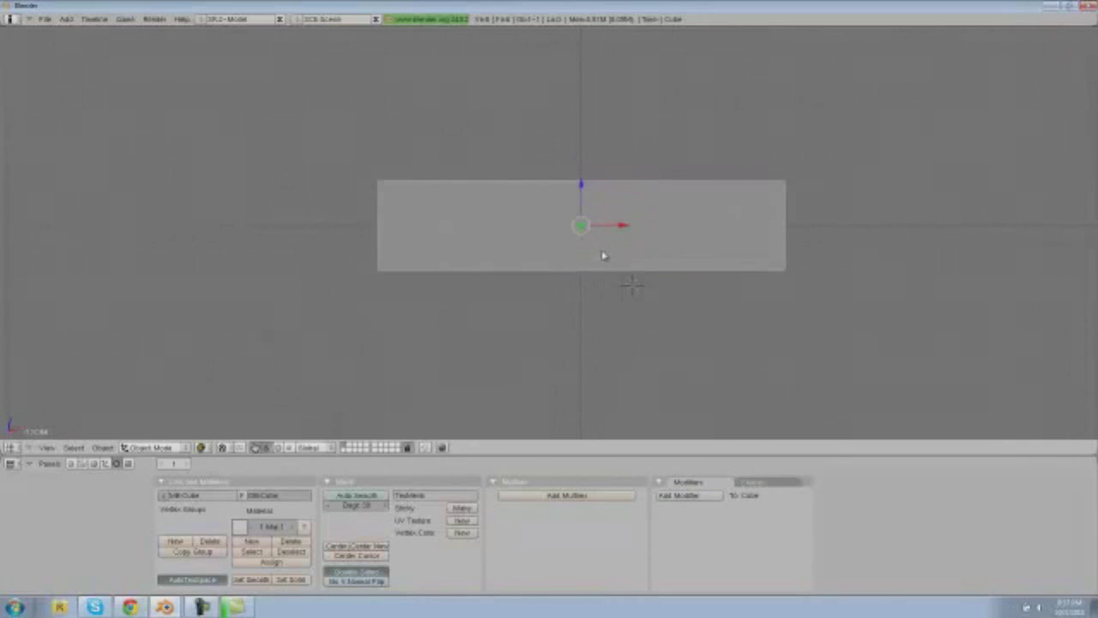
key("shift+c")
scroll(602, 255, "up", 2)
left_click_drag(593, 236, 445, 281)
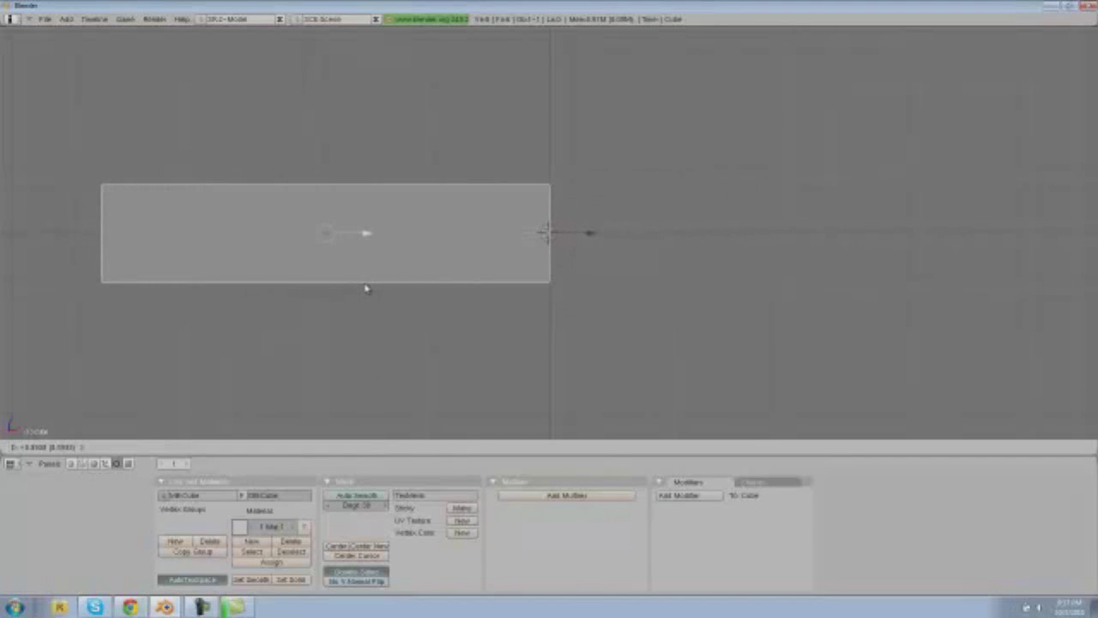
left_click_drag(365, 289, 404, 285)
right_click(403, 285)
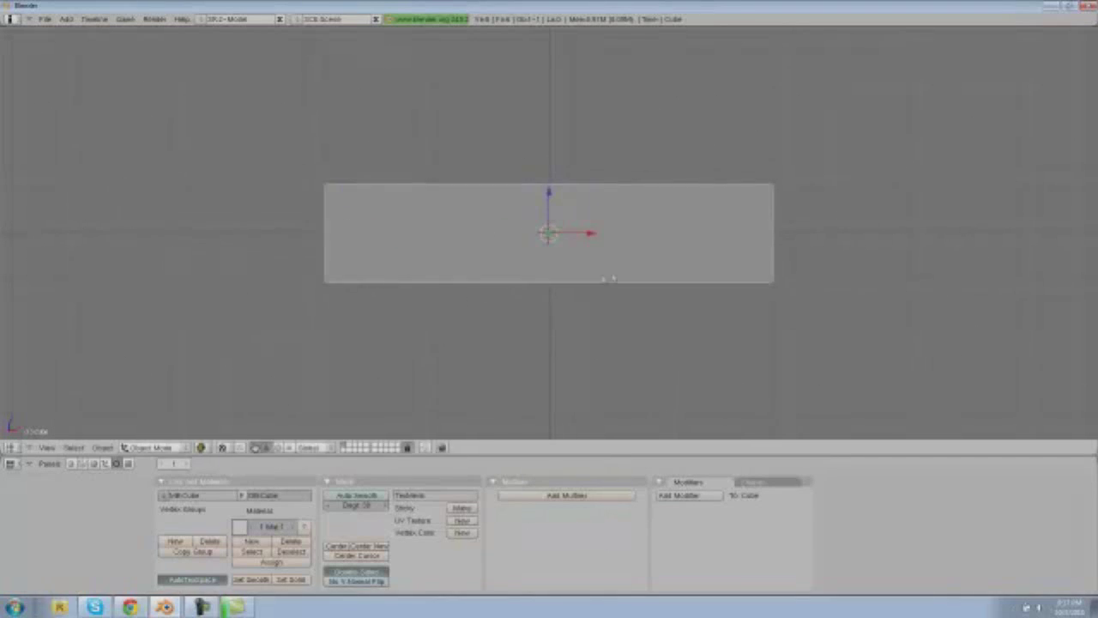
In Edit Mode, move the whole mesh about 1 unit along negative X so one end sits at the object's centre point
key("Tab")
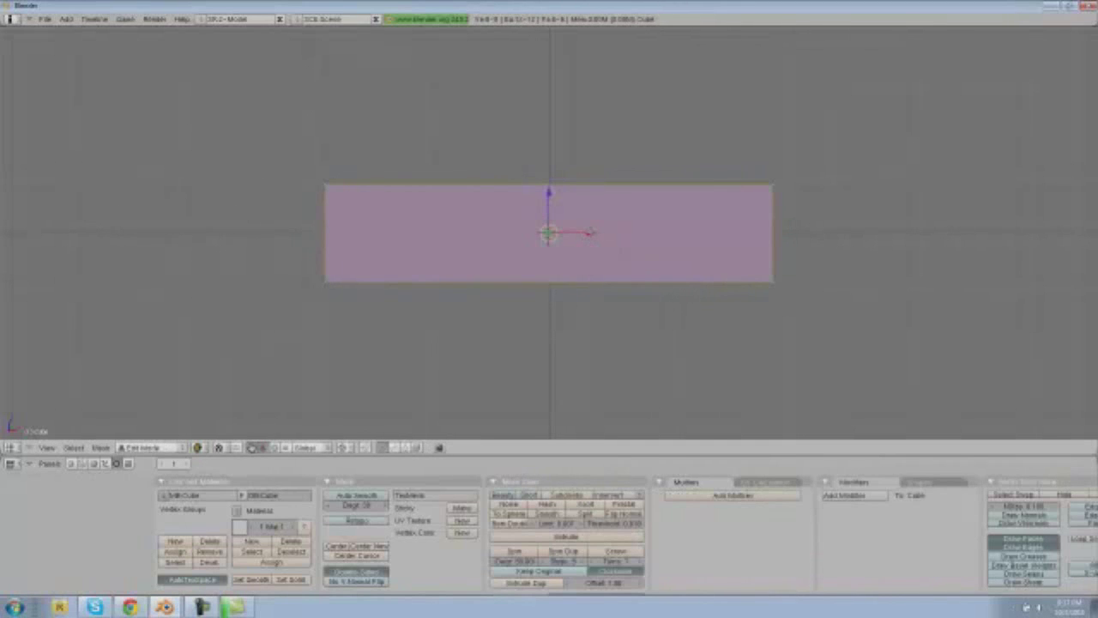
key("g")
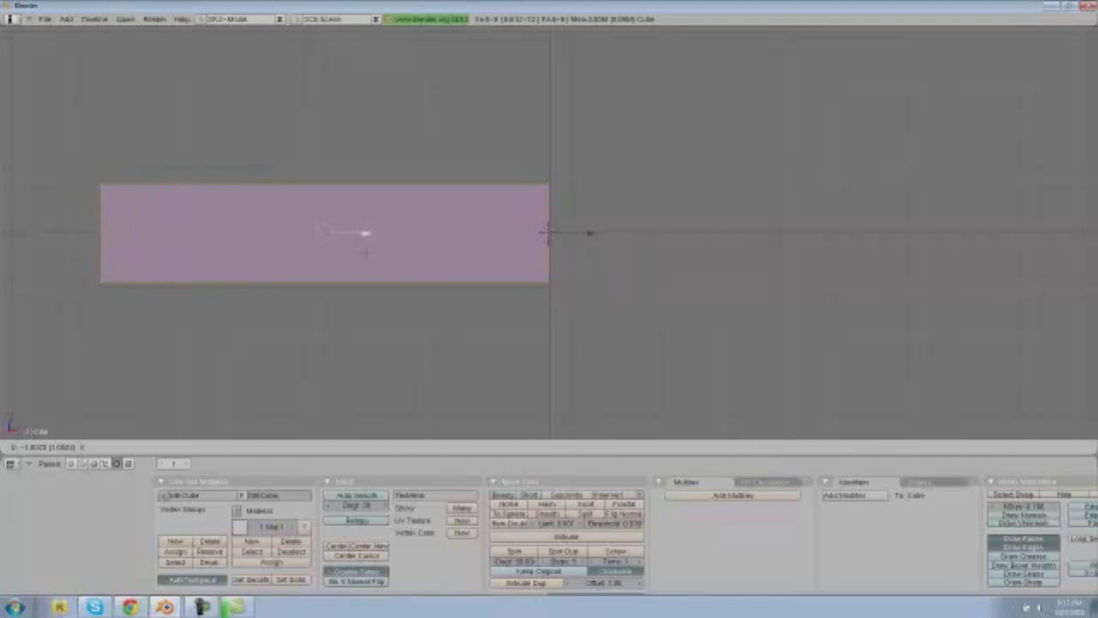
left_click(546, 232)
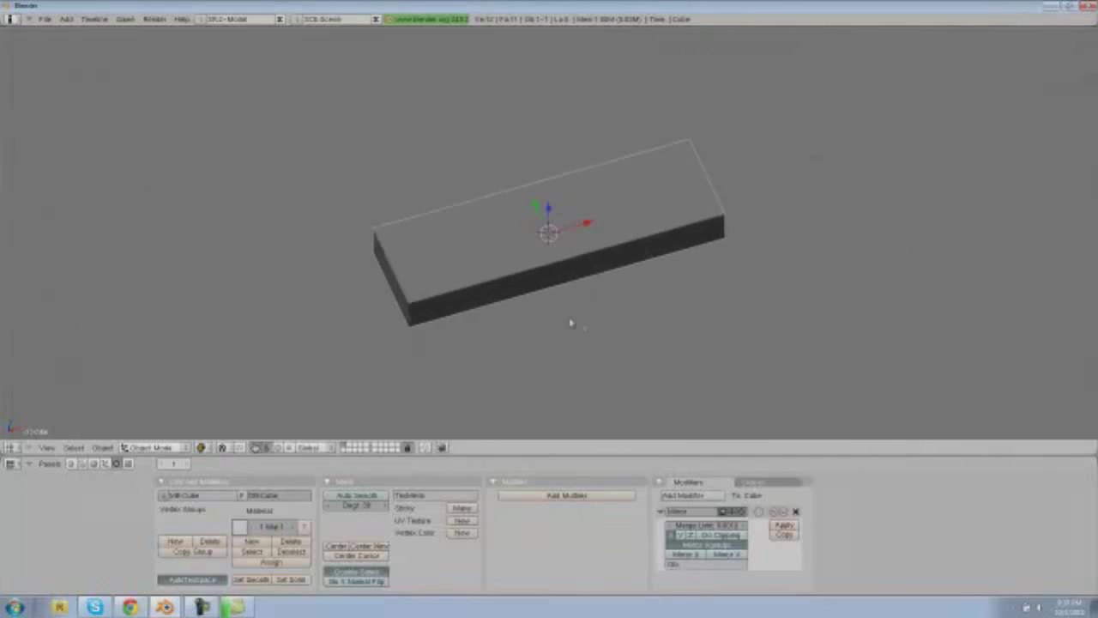
Enter Edit Mode on the mirrored slab
key("r")
key("Escape")
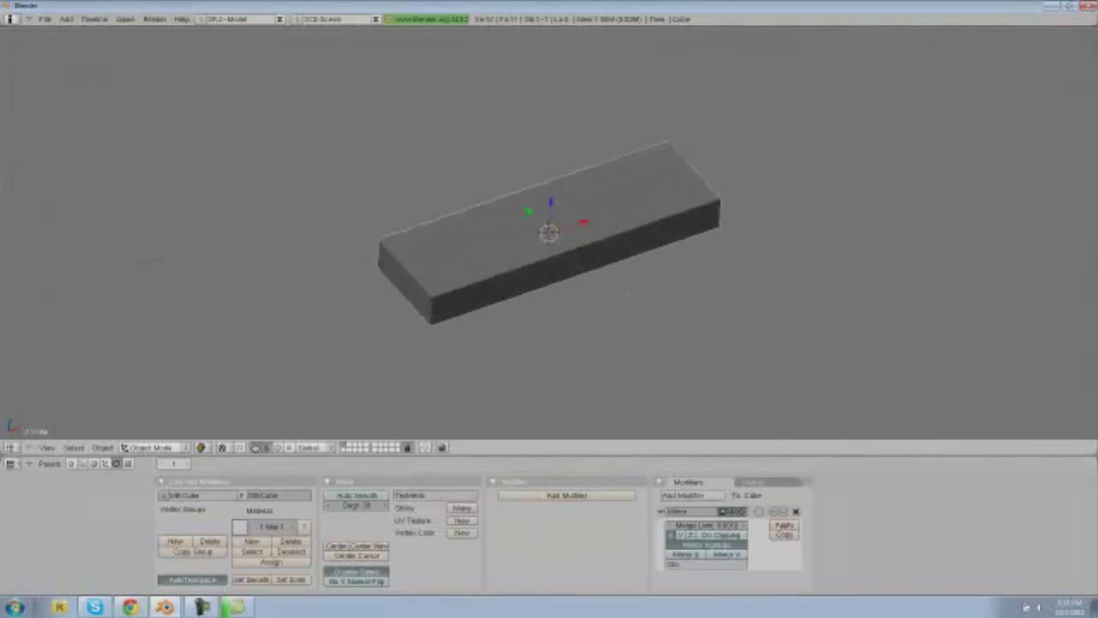
key("Tab")
right_click(447, 298)
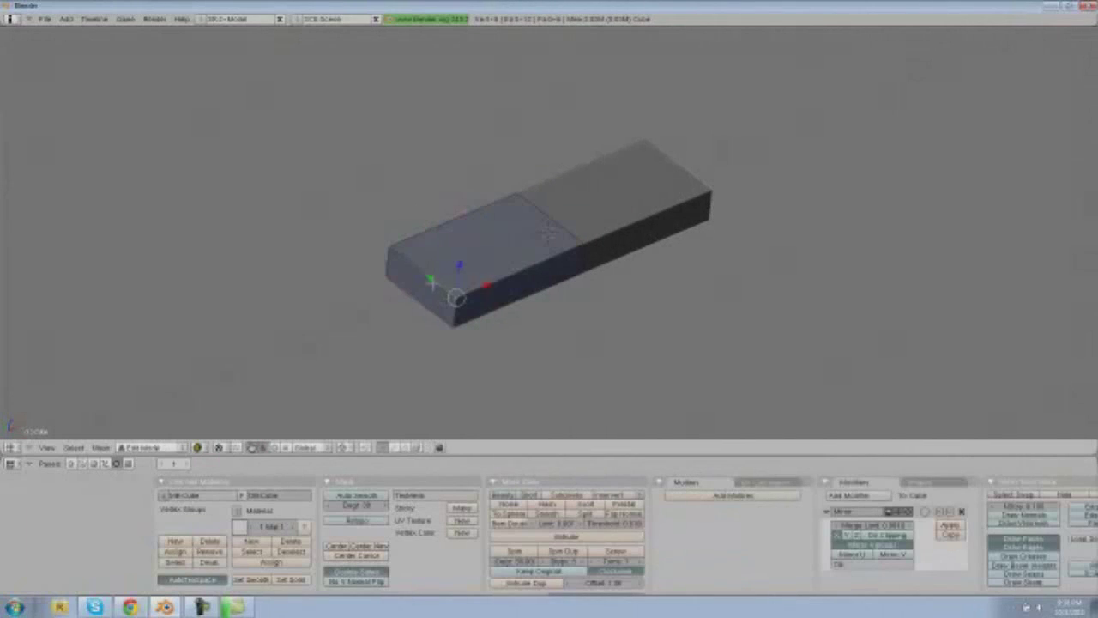
left_click_drag(432, 280, 378, 239)
key("Escape")
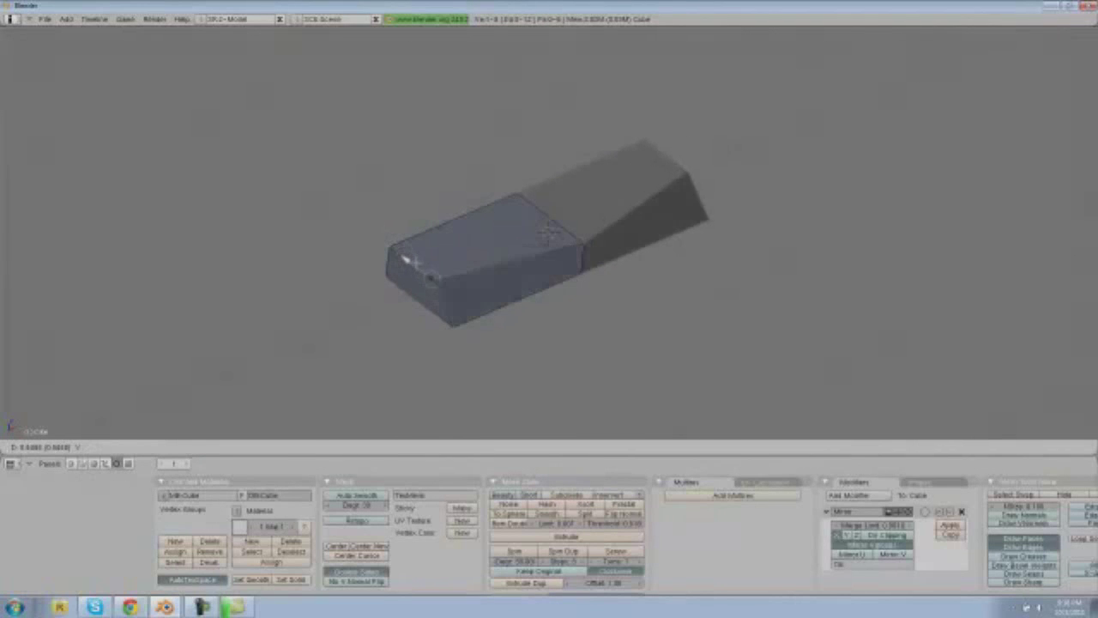
Clear the selection, use face selection to pick the slab's outer end face, and move it backward along the Y axis
key("a")
scroll(501, 304, "up", 2)
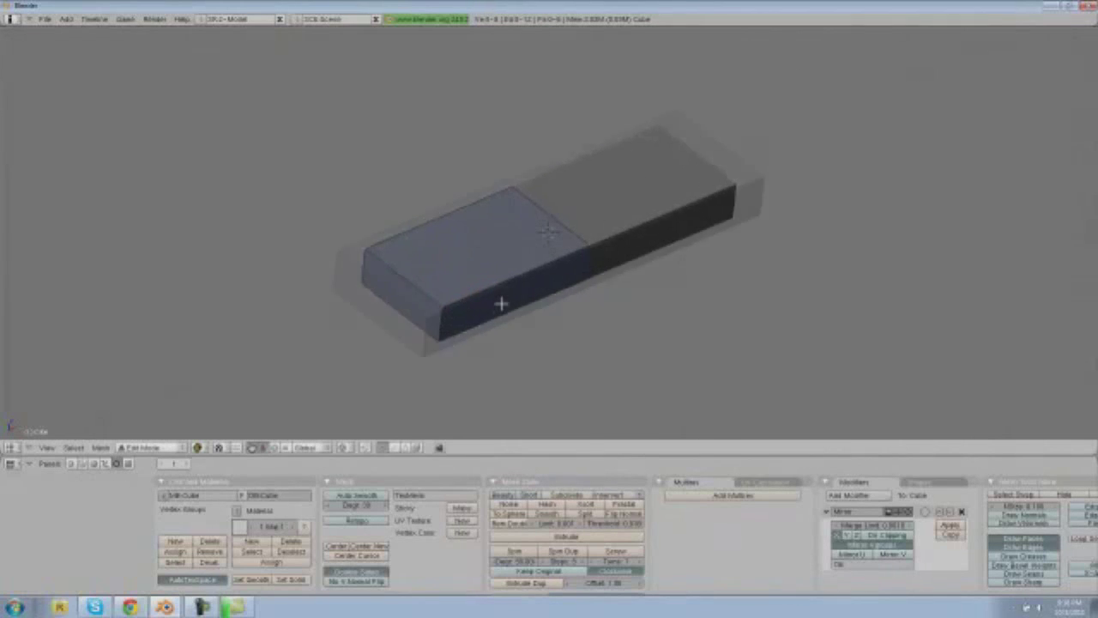
scroll(456, 317, "down", 1)
scroll(456, 316, "down", 2)
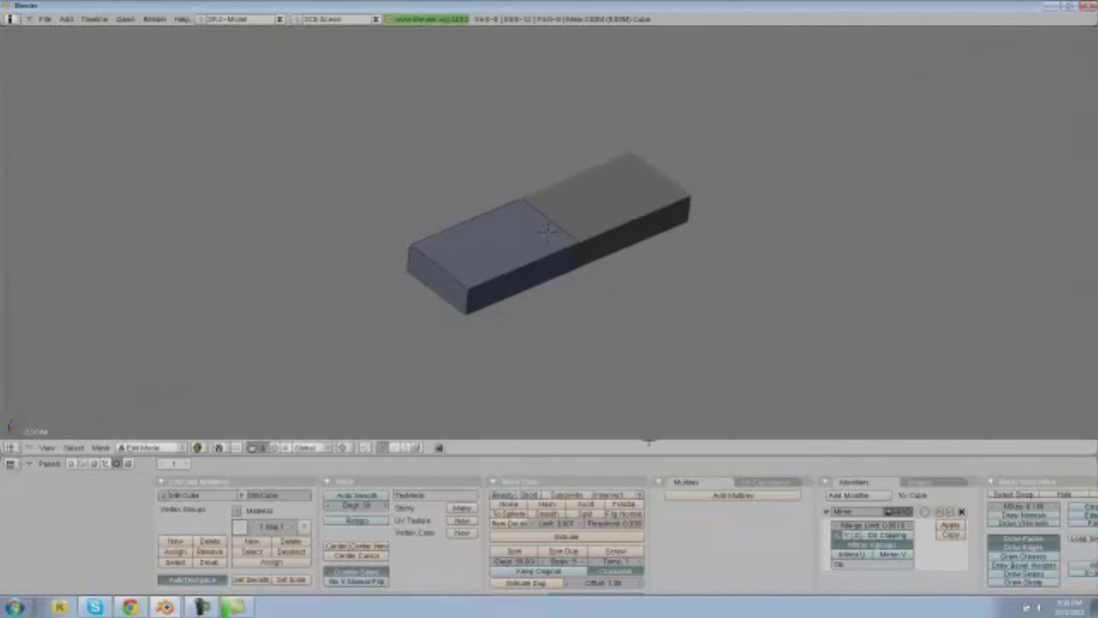
left_click(405, 447)
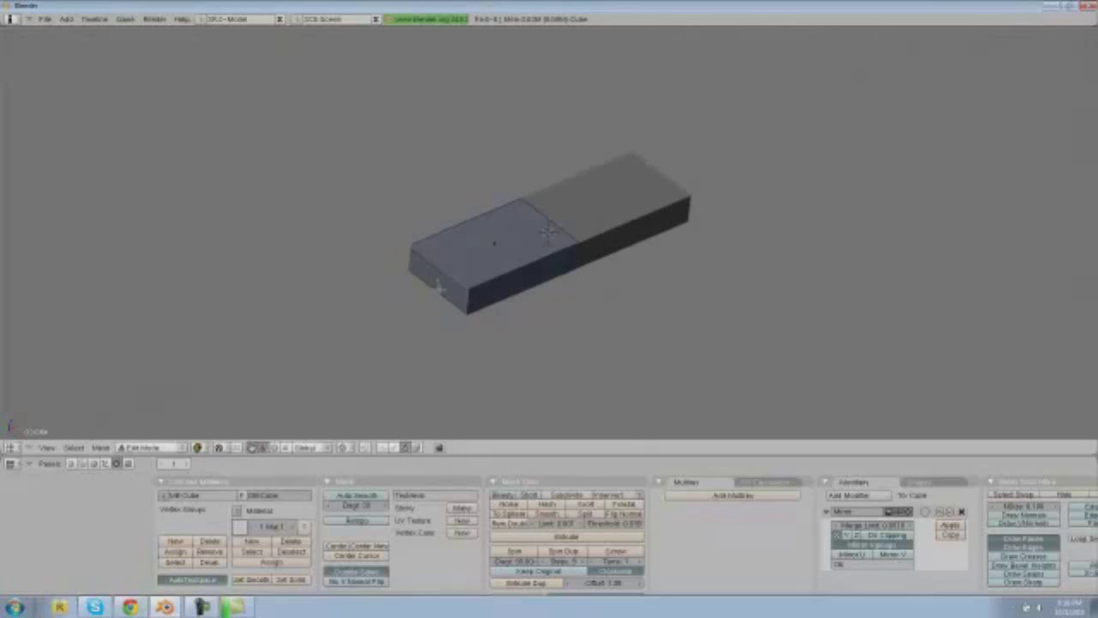
right_click(439, 286)
key("g")
key("y")
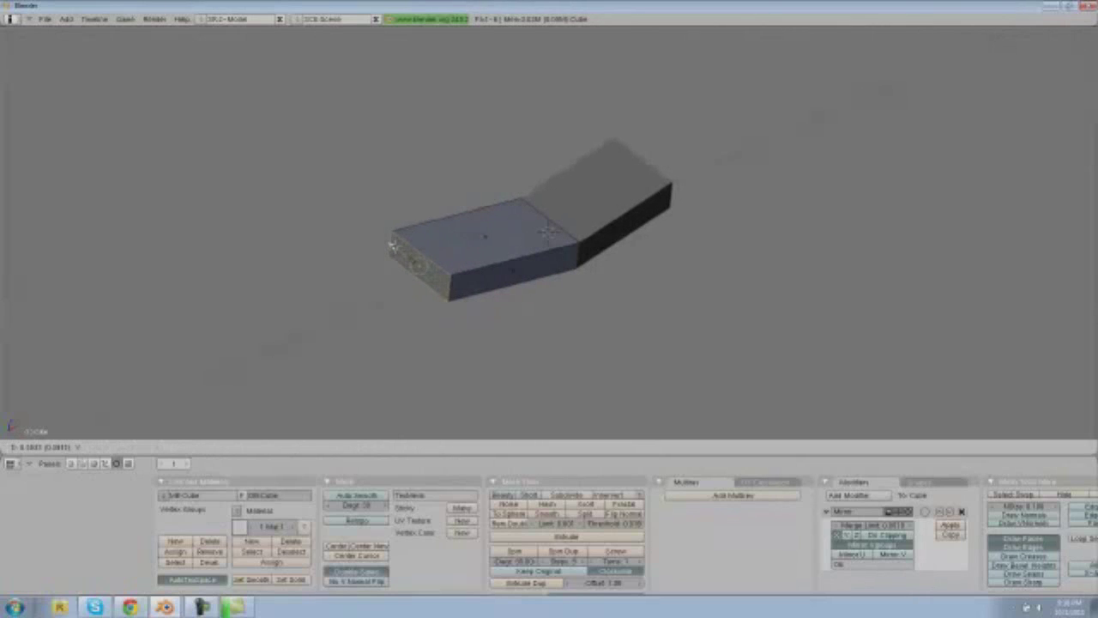
left_click(393, 247)
Extrude the end face outward into a second segment and move its new end along Y to continue the bend
key("e")
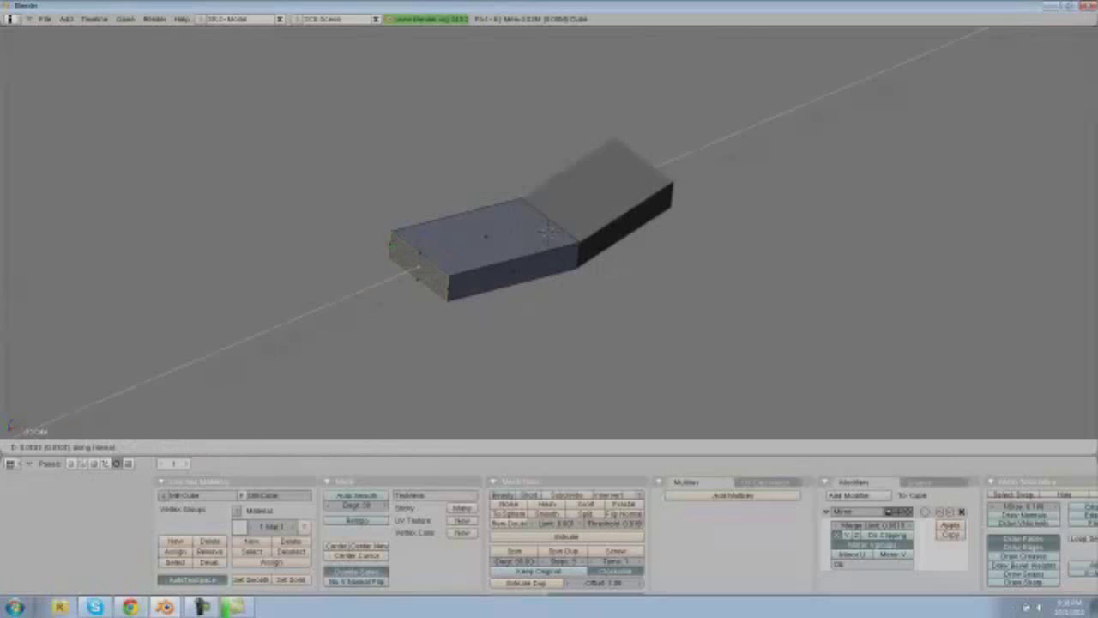
left_click(301, 297)
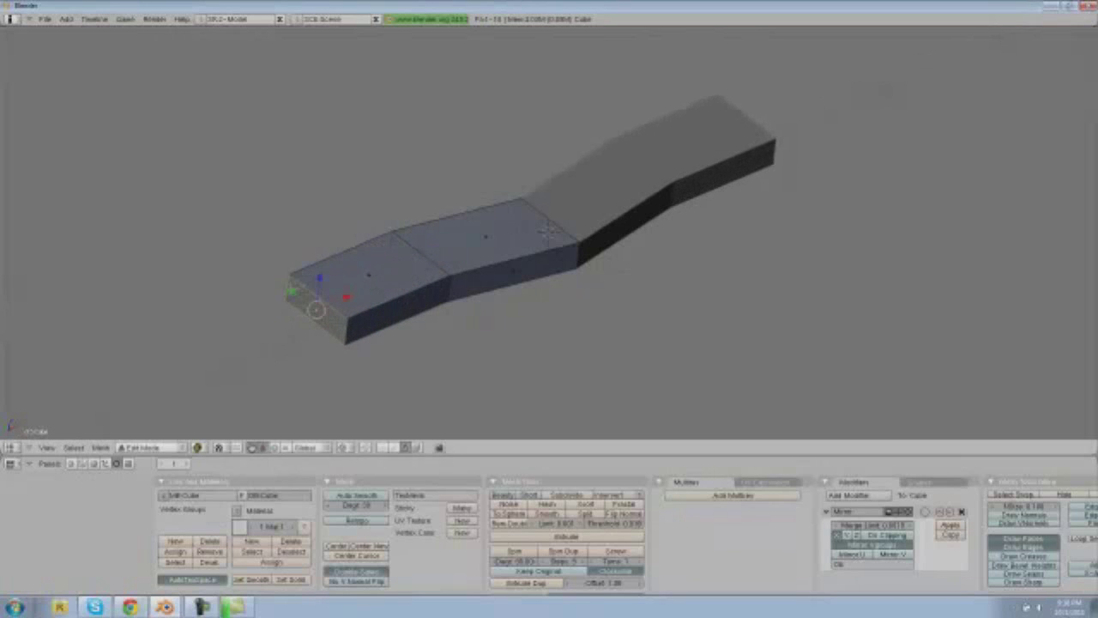
key("g")
key("y")
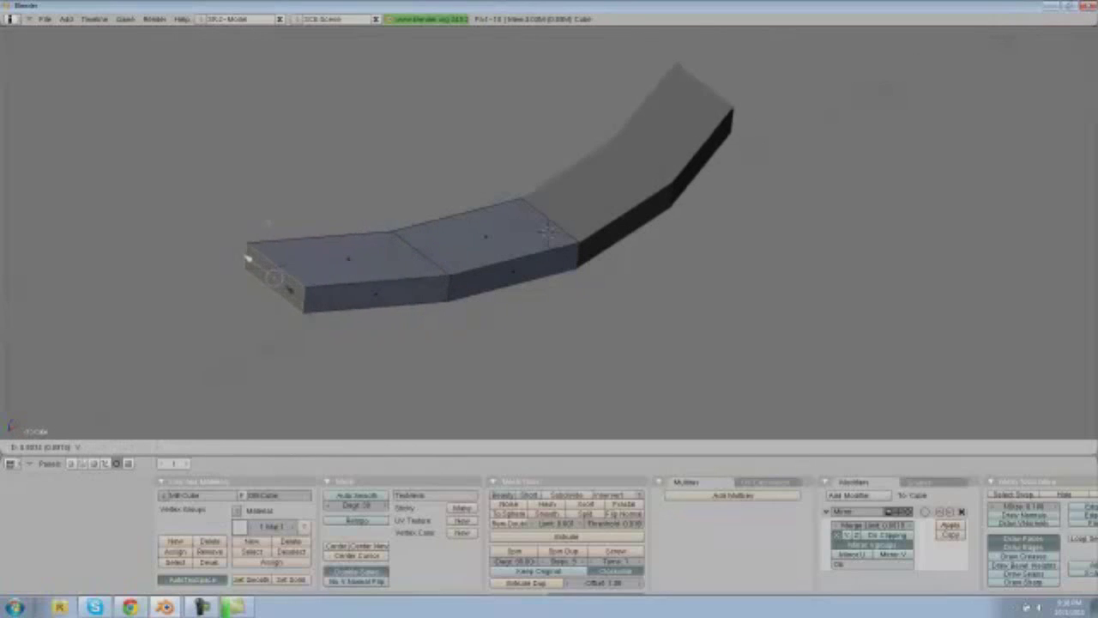
left_click_drag(248, 257, 325, 253)
Switch to vertex selection, clear the selection, and add a lengthwise loop cut through both segments, slid toward the front side
middle_click_drag(409, 292, 404, 307, "shift")
scroll(416, 305, "up", 1)
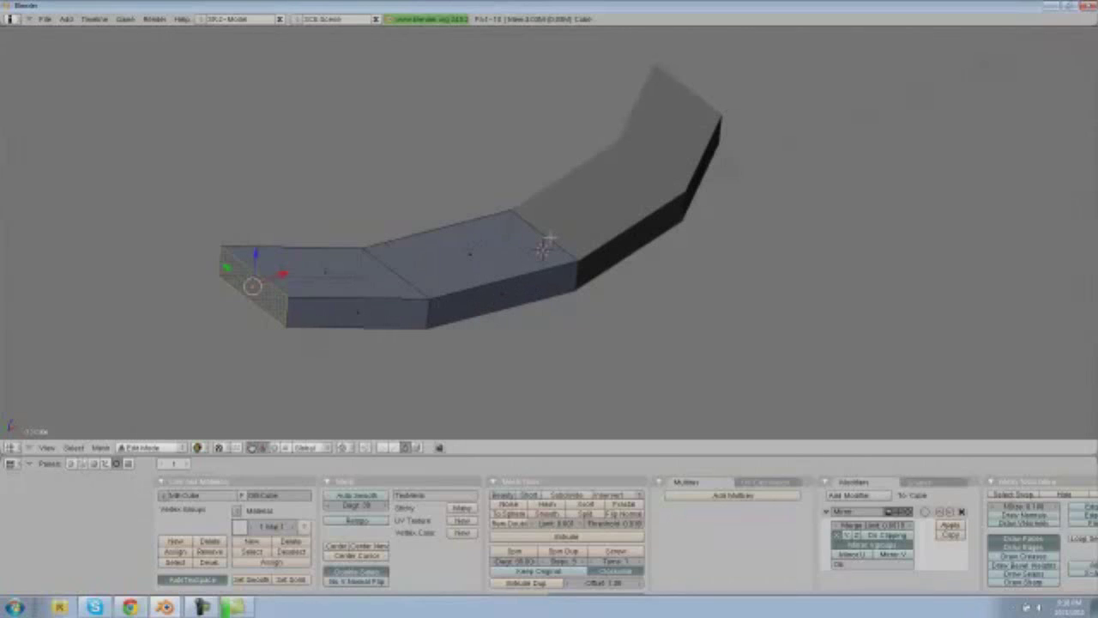
left_click(384, 449)
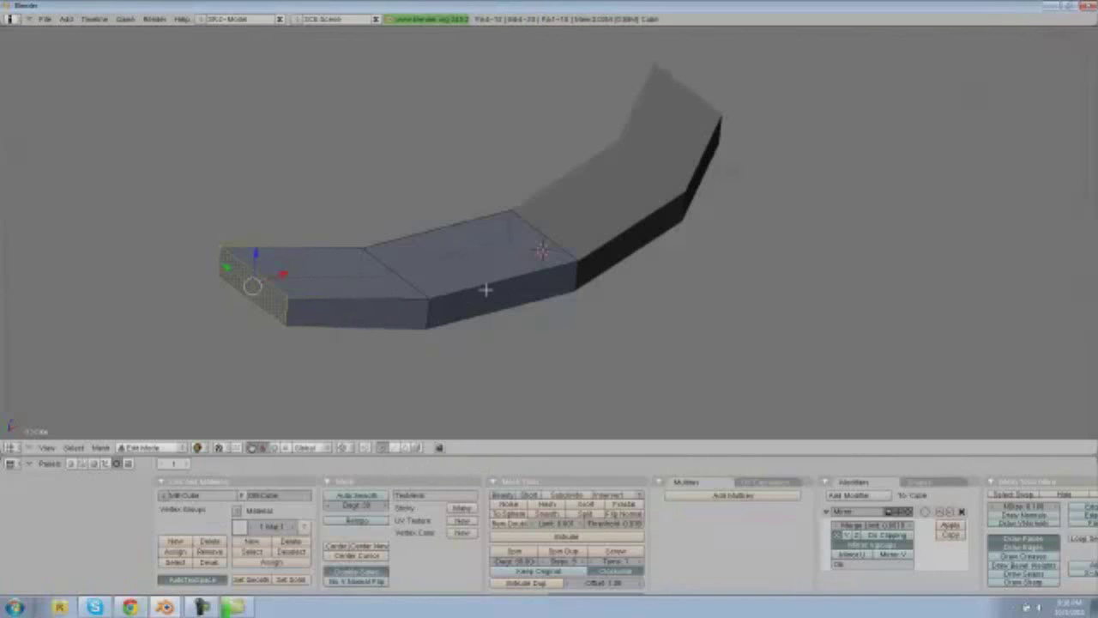
key("a")
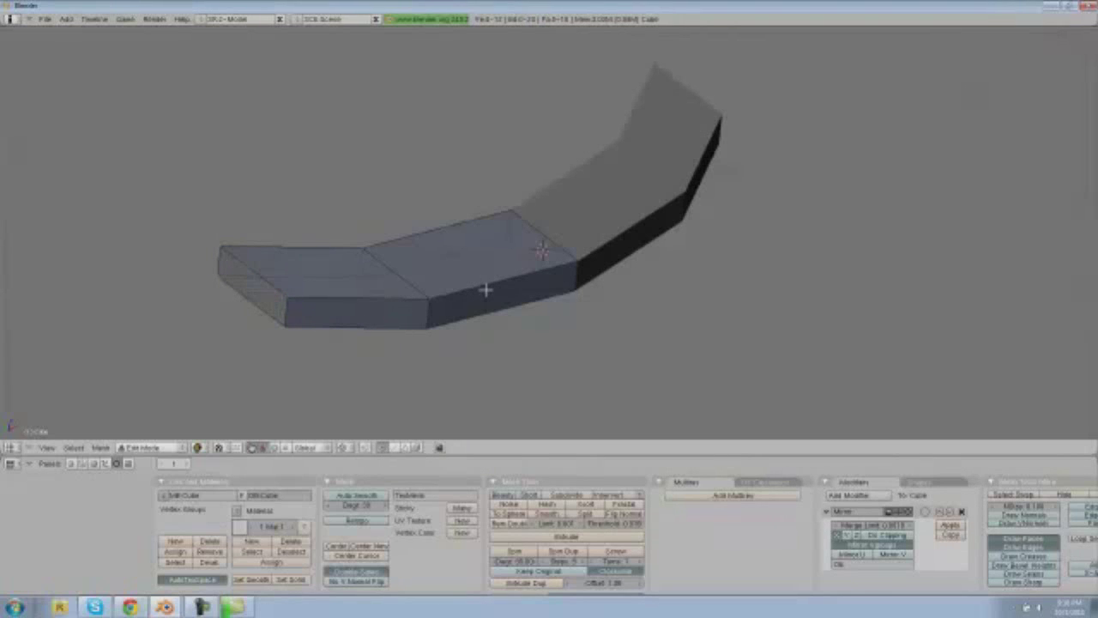
key("ctrl+r")
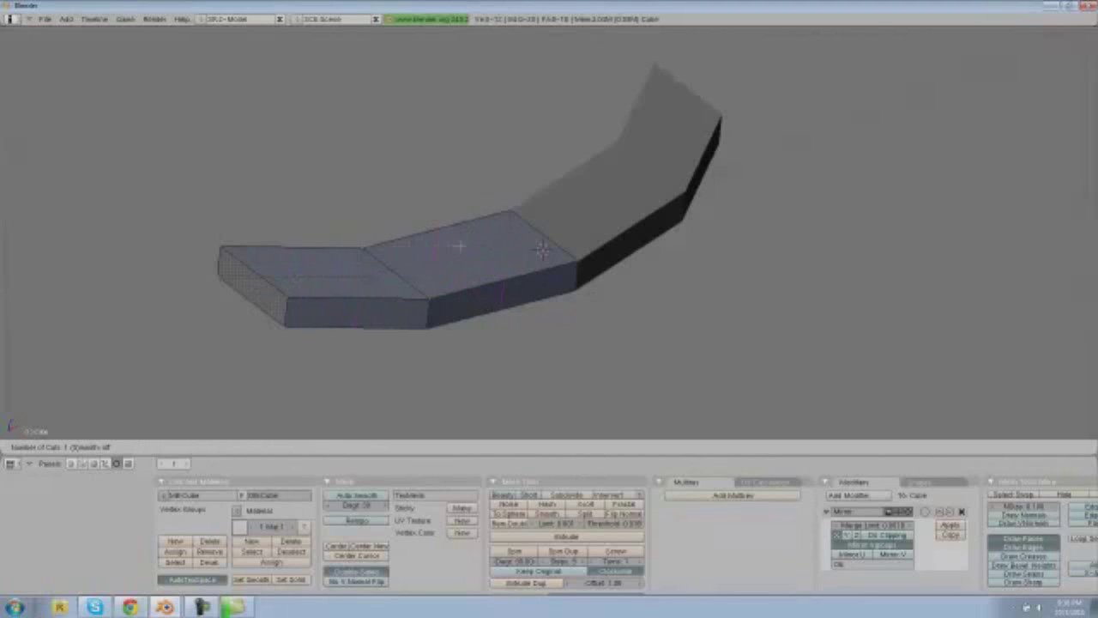
left_click(542, 248)
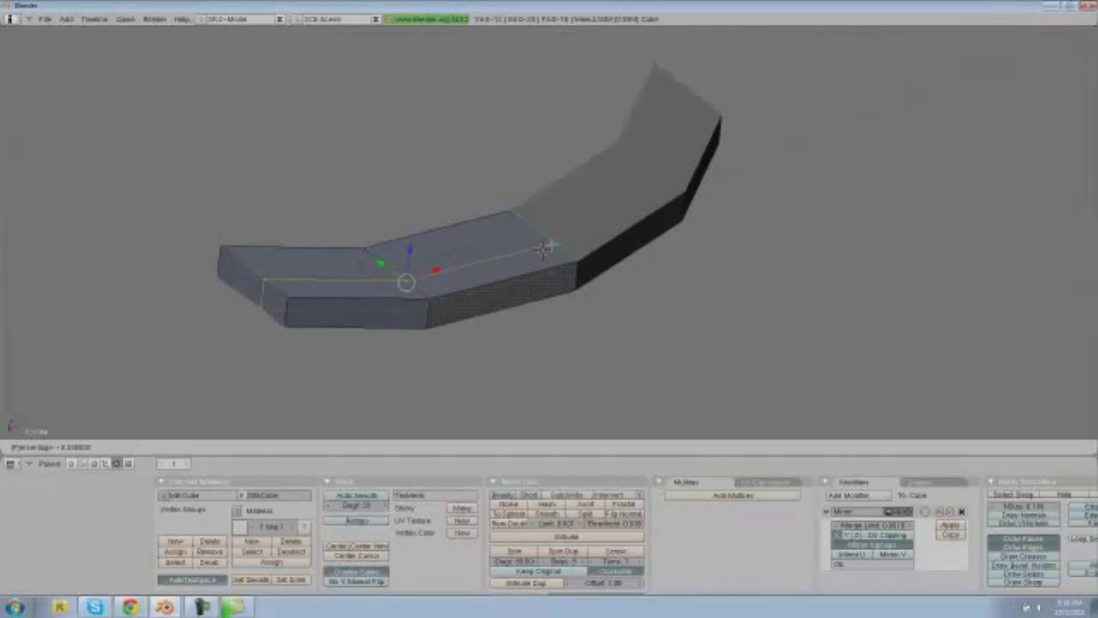
left_click(542, 248)
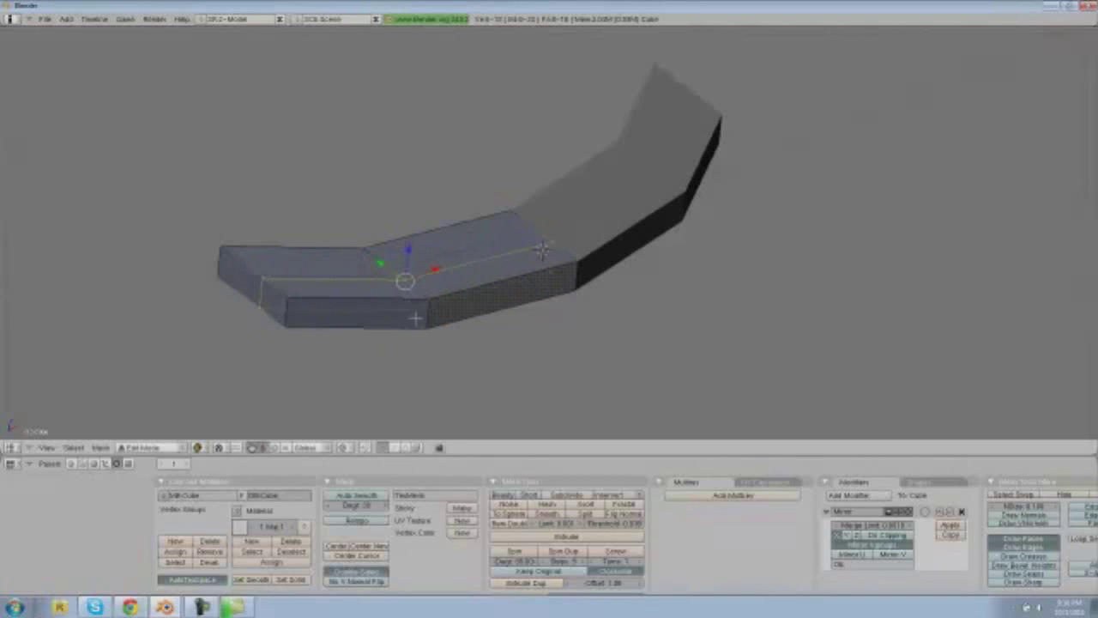
Select the three vertices along the upper front edge and move them back along Y to slope the front side
scroll(471, 336, "up", 2)
middle_click_drag(473, 334, 519, 312, "shift")
scroll(519, 311, "up", 1)
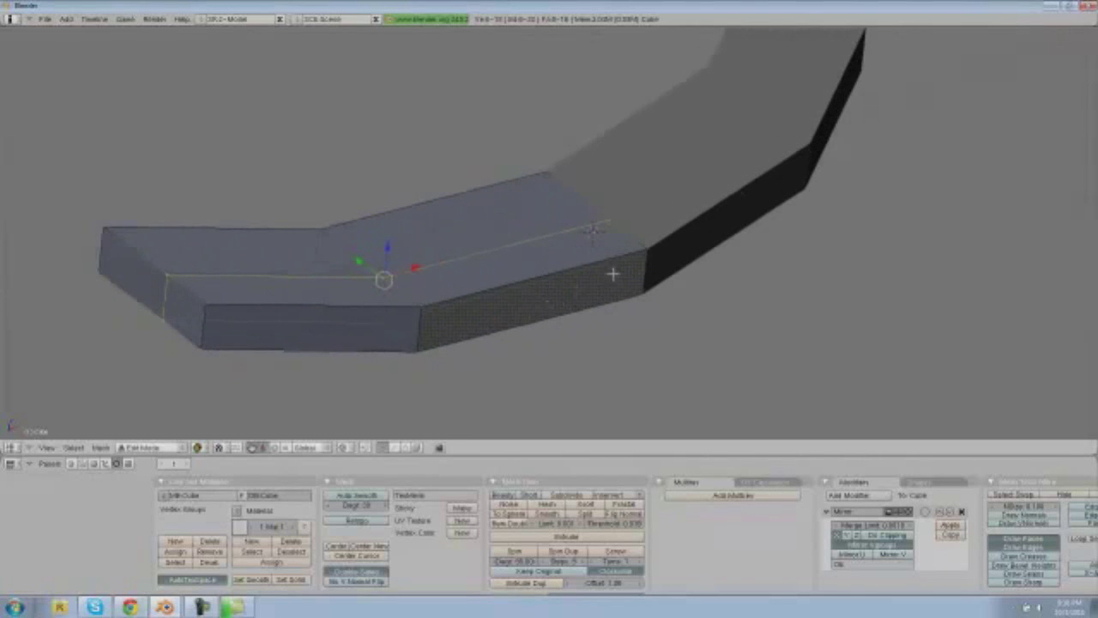
key("a")
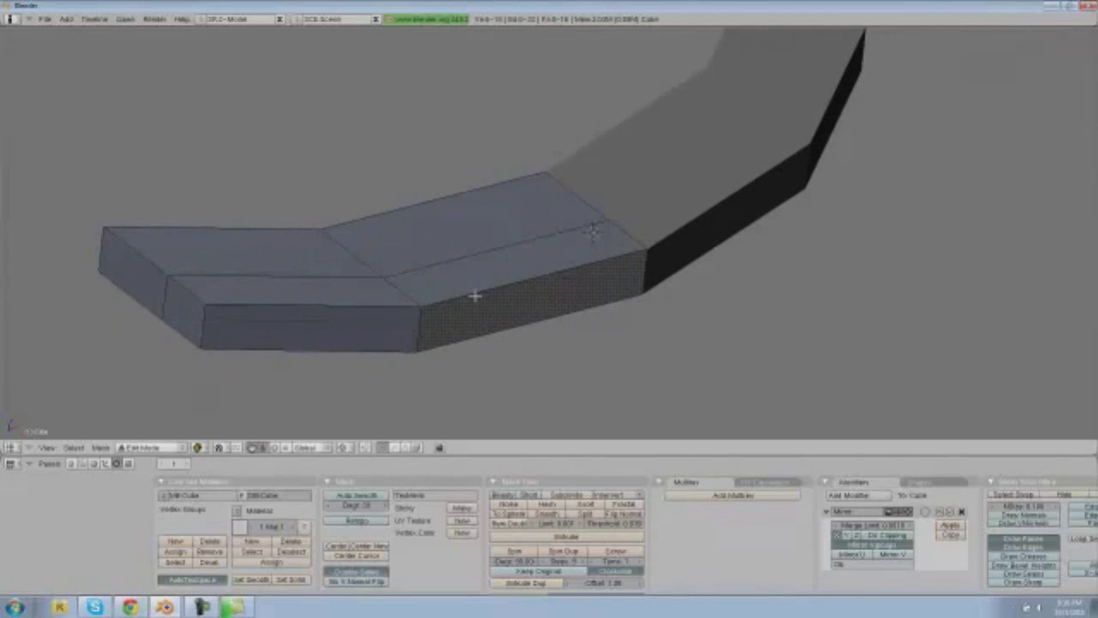
right_click(430, 309)
right_click(656, 247, "shift")
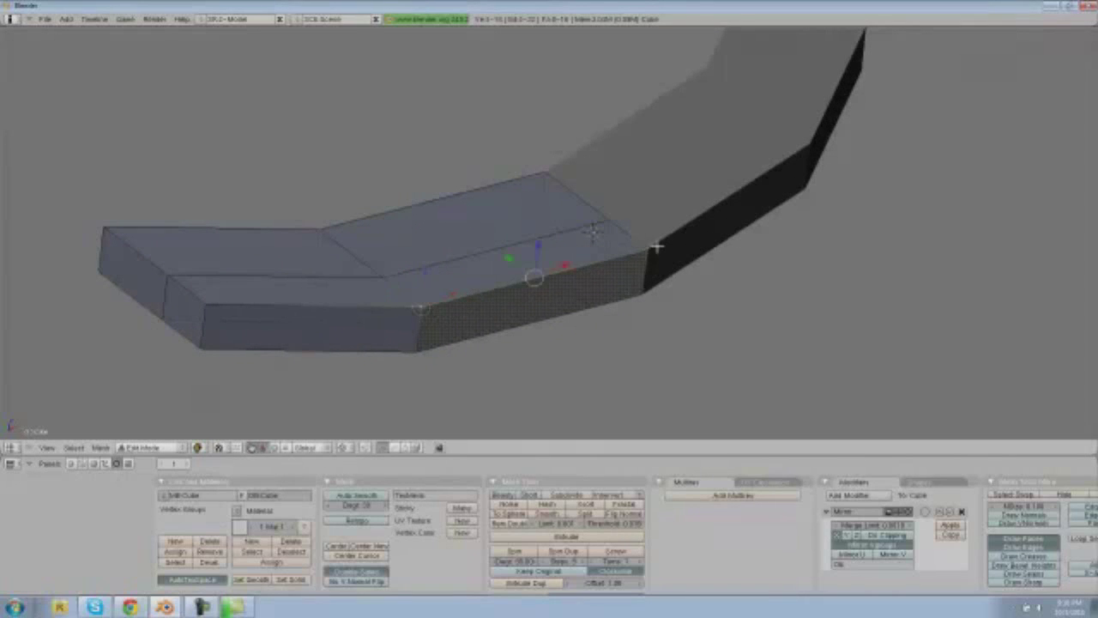
right_click(206, 300, "shift")
key("g")
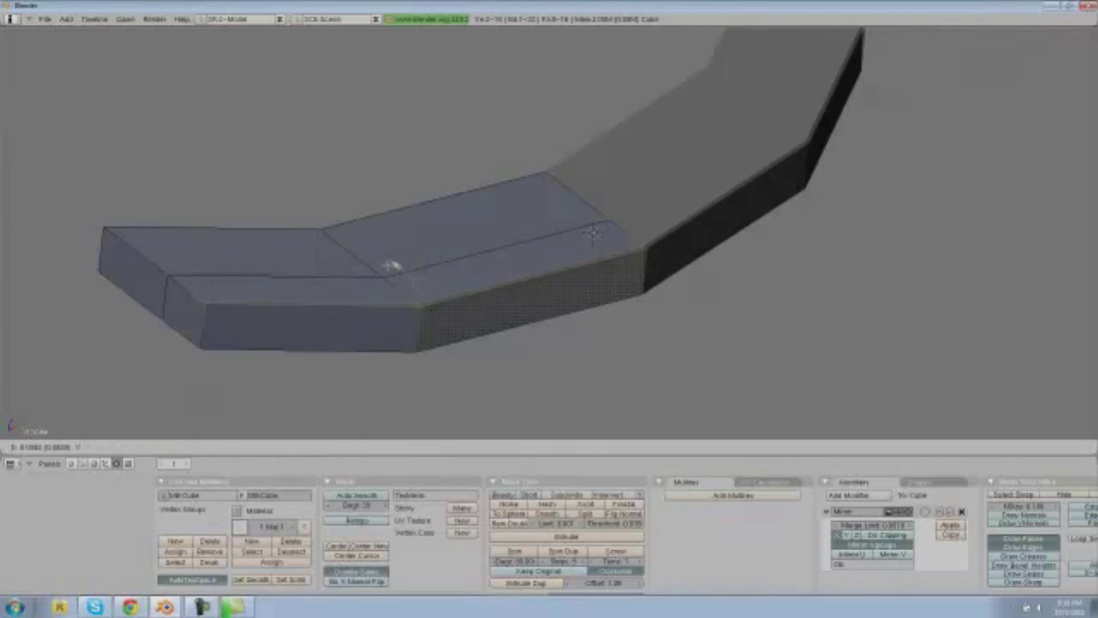
left_click(366, 249)
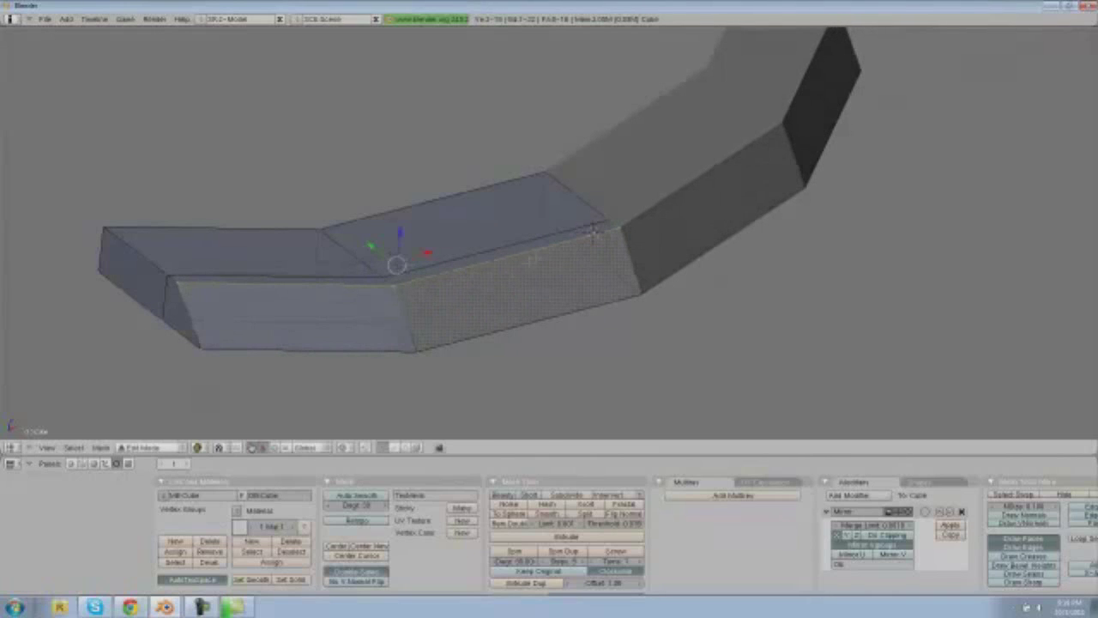
Add the loop-cut vertices to the selection, move both rows farther back along Y, and leave Edit Mode
right_click(592, 230, "shift")
key("ctrl+r")
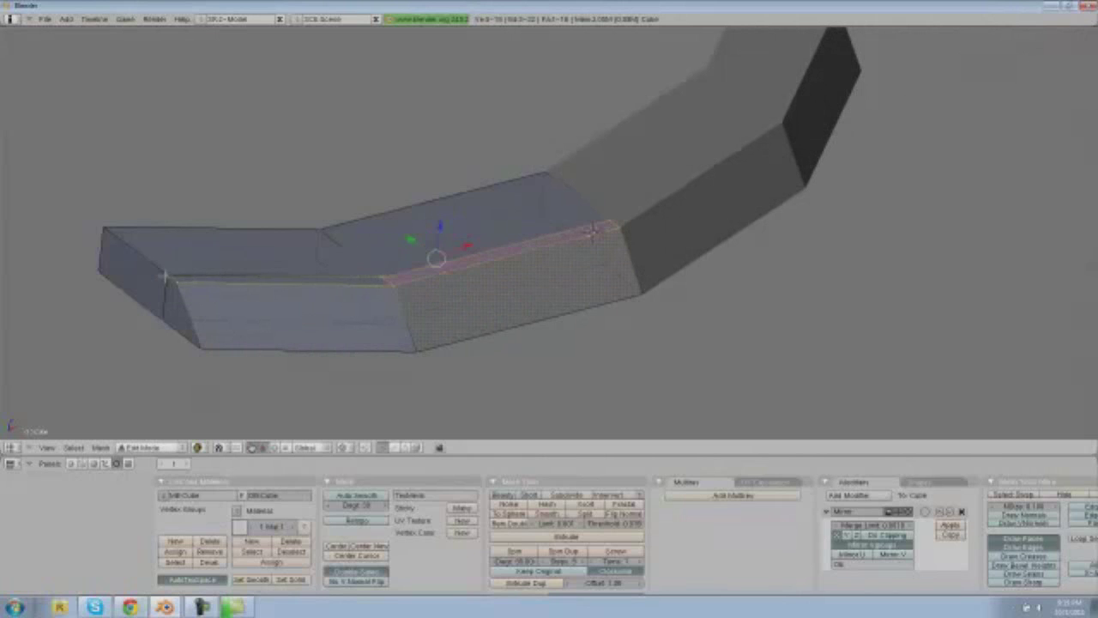
left_click(367, 242)
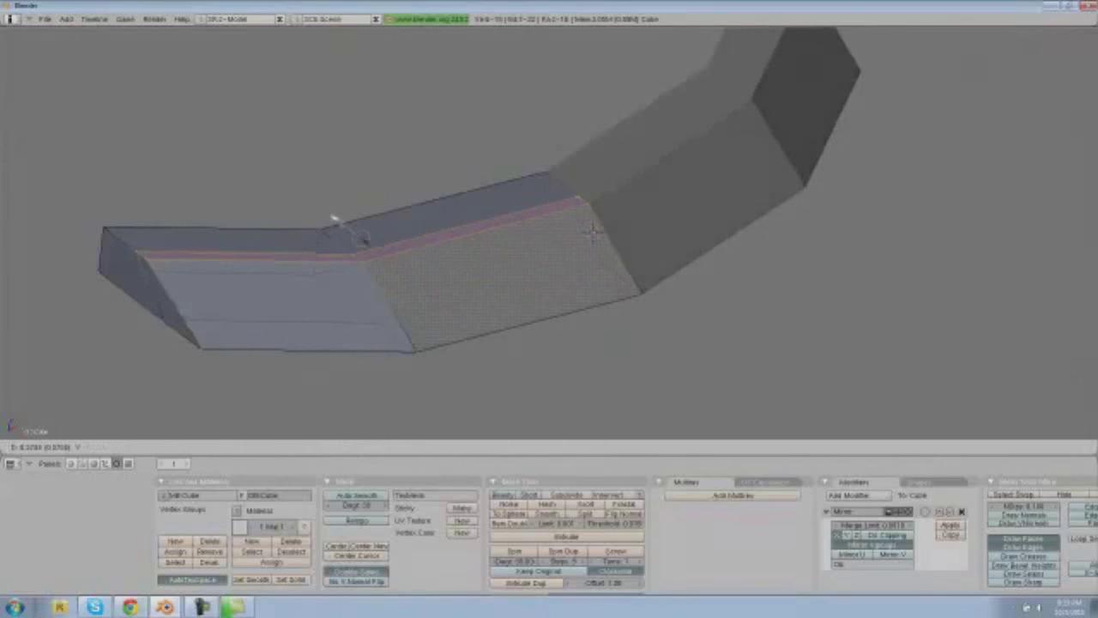
key("Tab")
scroll(424, 309, "down", 4)
middle_click_drag(445, 323, 342, 337)
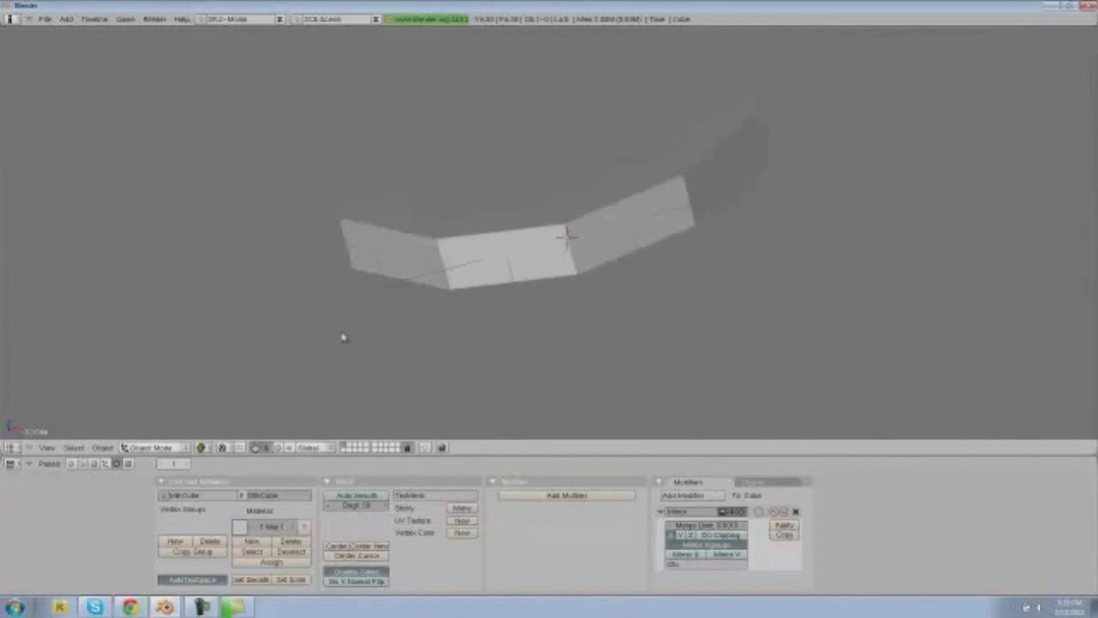
Select the curved shape and move it along the Y axis, well away from the 3D cursor
scroll(350, 327, "up", 1)
right_click(486, 257)
scroll(554, 261, "down", 3)
middle_click_drag(542, 344, 570, 287)
left_click_drag(579, 235, 844, 219)
left_click(903, 180)
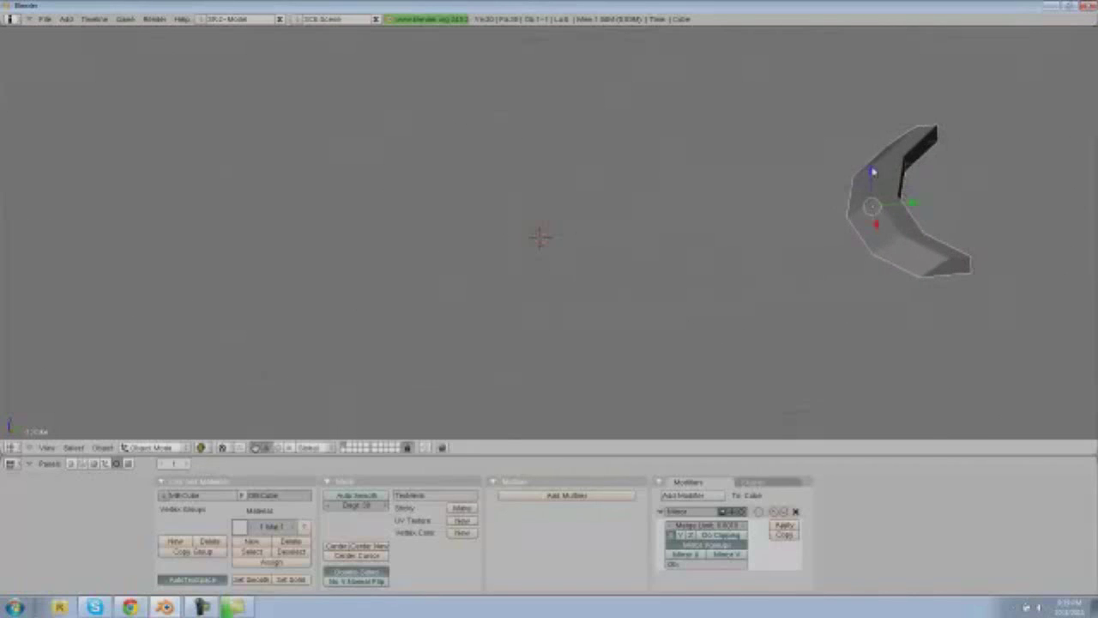
Deselect the curved shape and add a new cube mesh at the 3D cursor
middle_click_drag(873, 172, 576, 289)
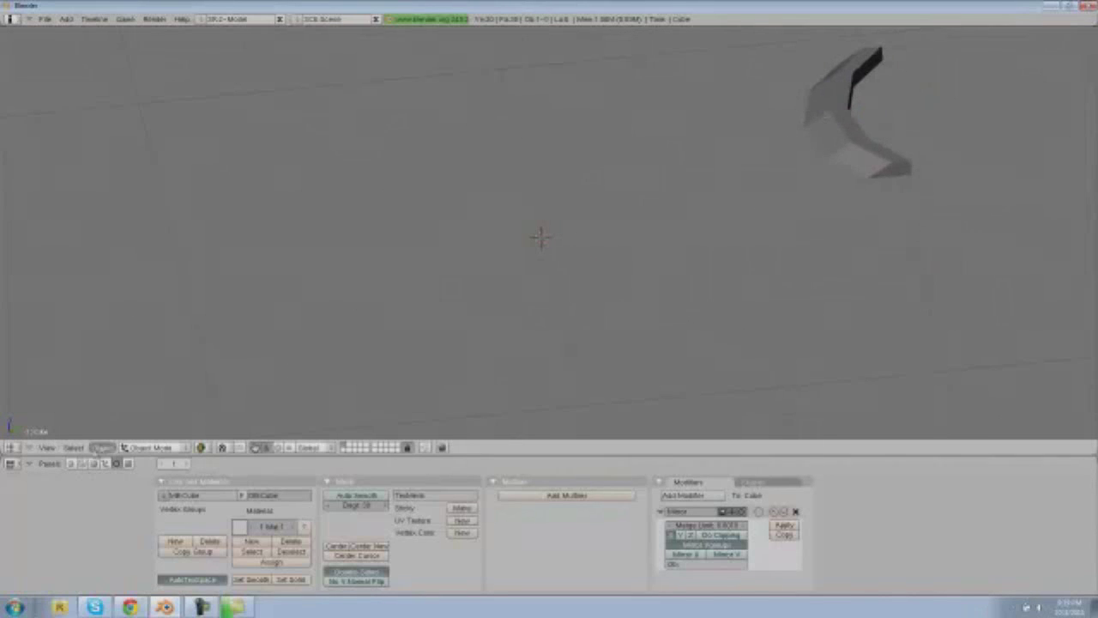
key("space")
mouse_move(515, 272)
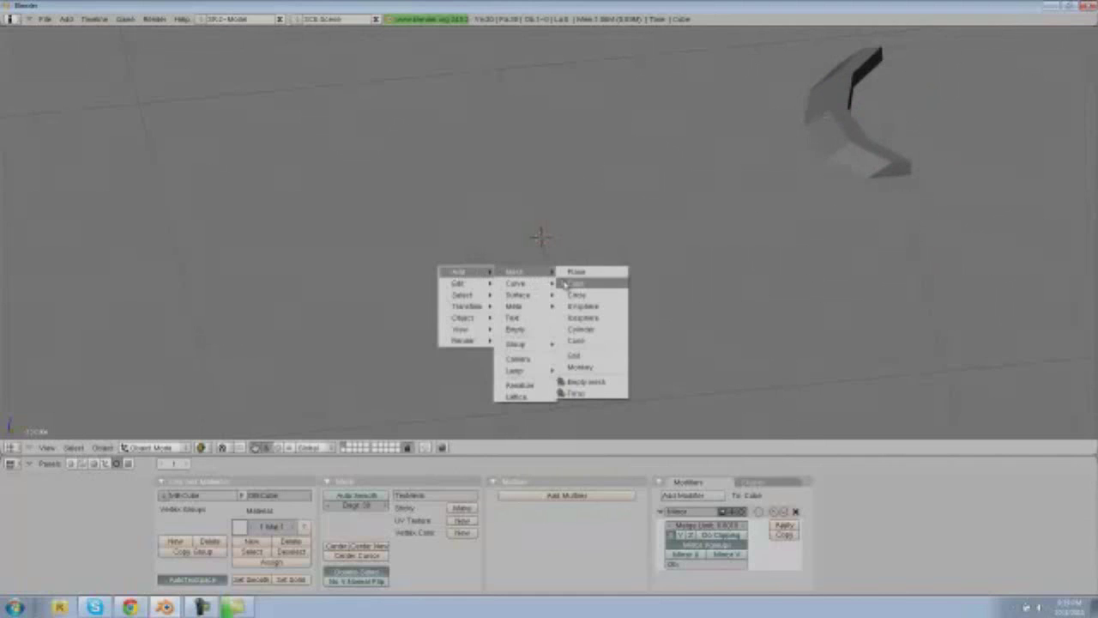
left_click(575, 283)
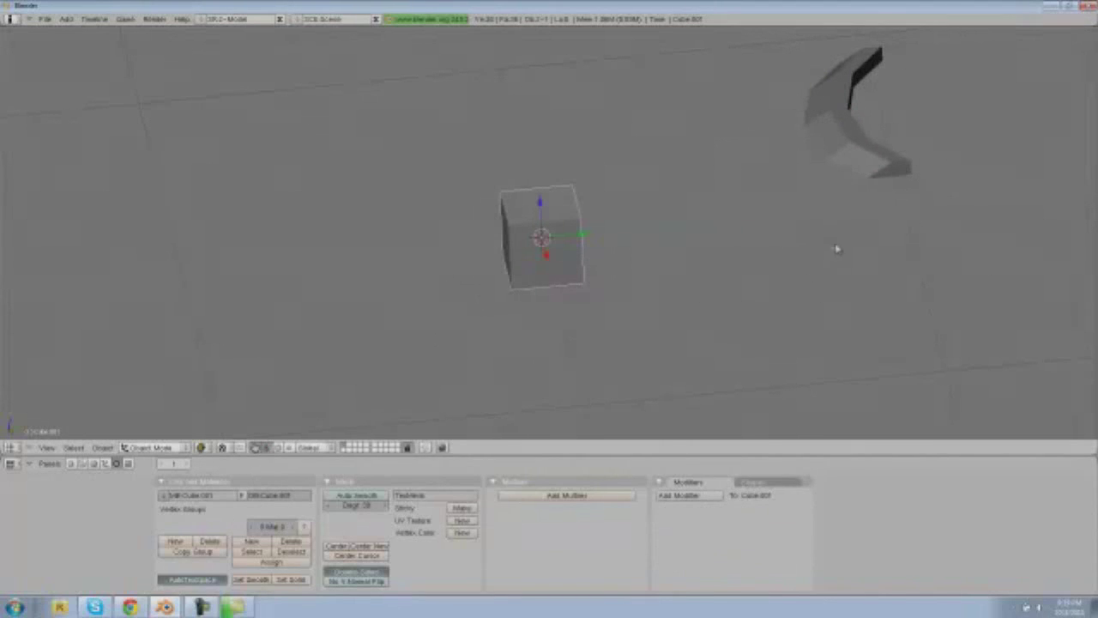
Scale the new cube down along the X axis in two passes to make a thick upright block
key("s")
key("x")
left_click(731, 241)
middle_click_drag(515, 321, 635, 321)
scroll(632, 320, "up", 4)
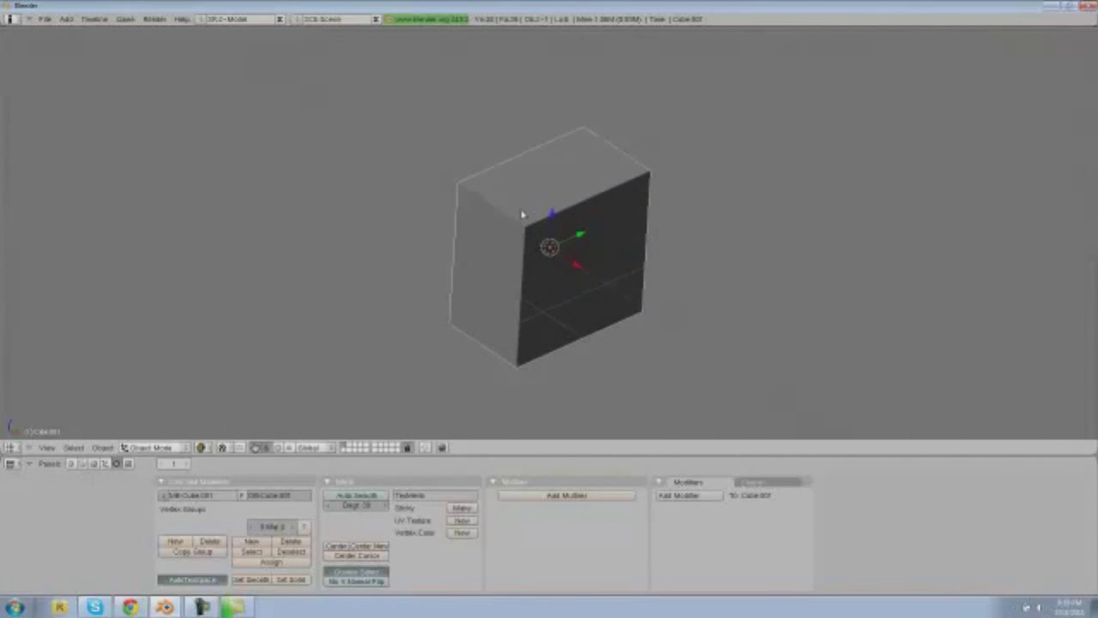
key("space")
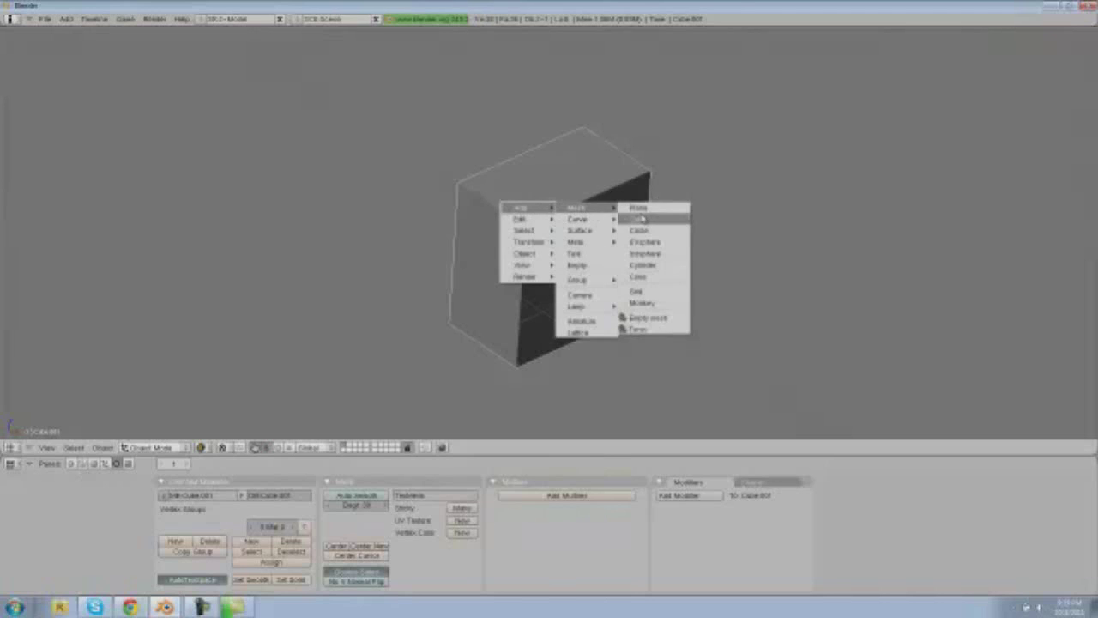
key("Escape")
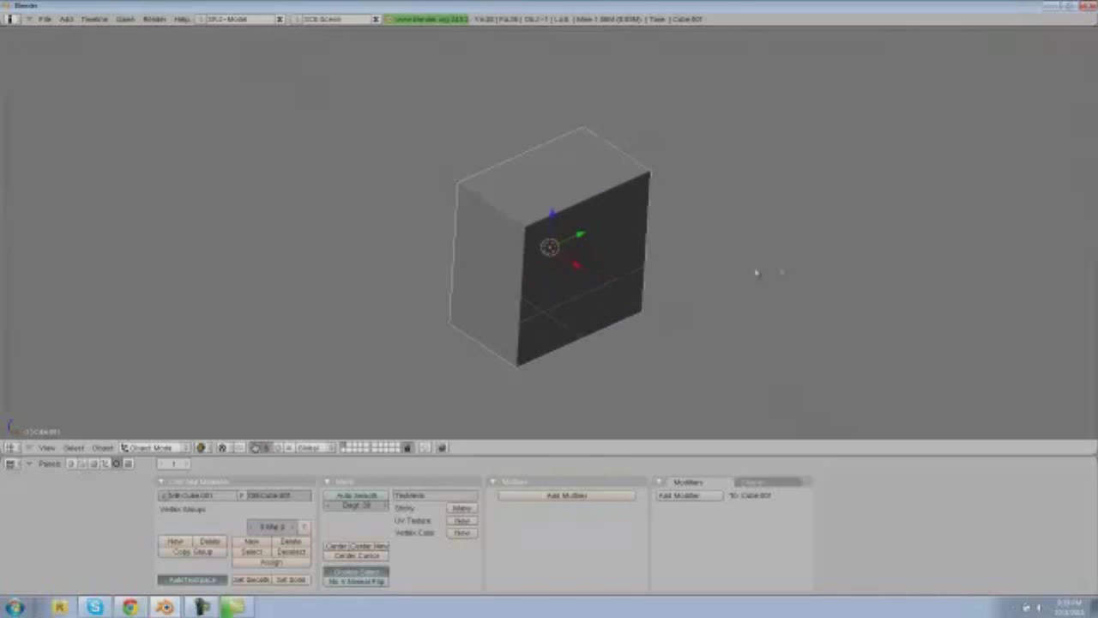
key("s")
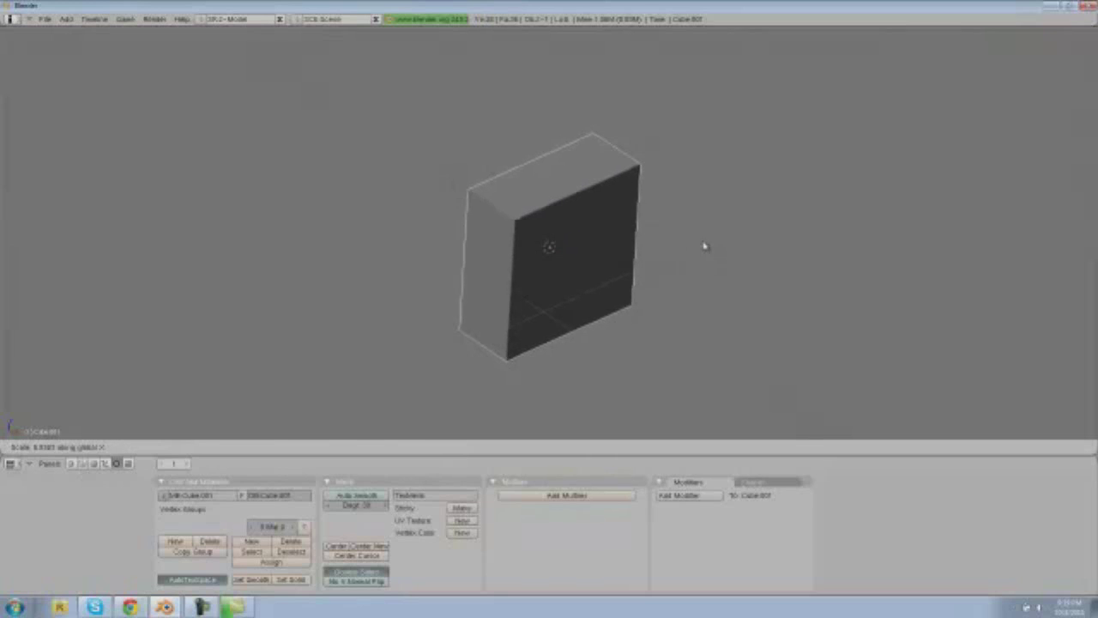
left_click(707, 246)
Enter Edit Mode, select the two vertices of the block's upper near edge, and move them along Y close to the far edge
key("Tab")
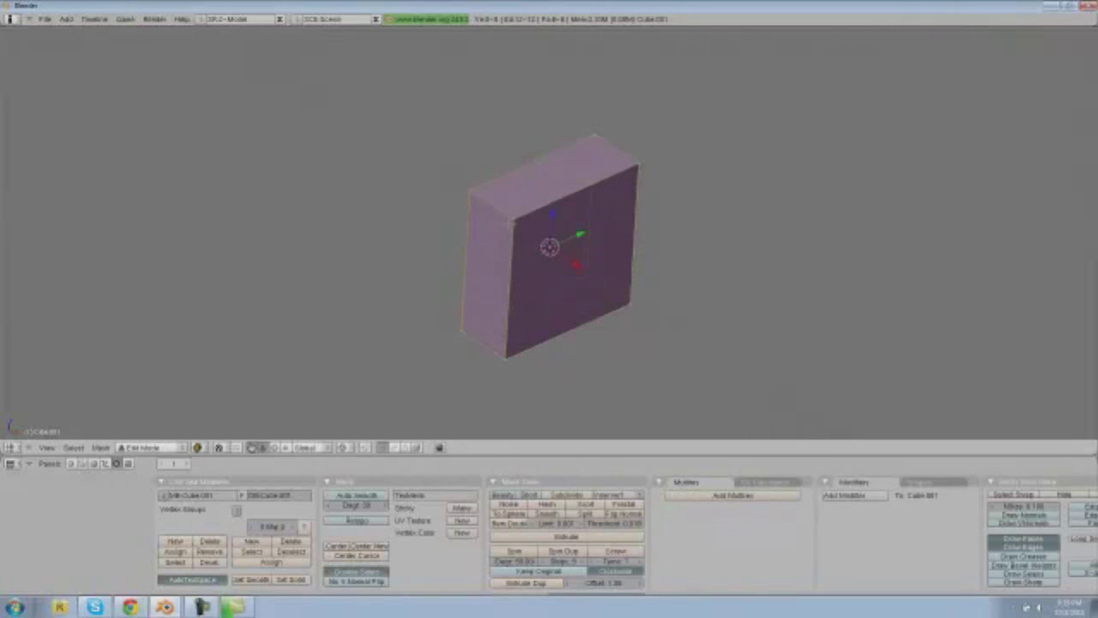
right_click(515, 222)
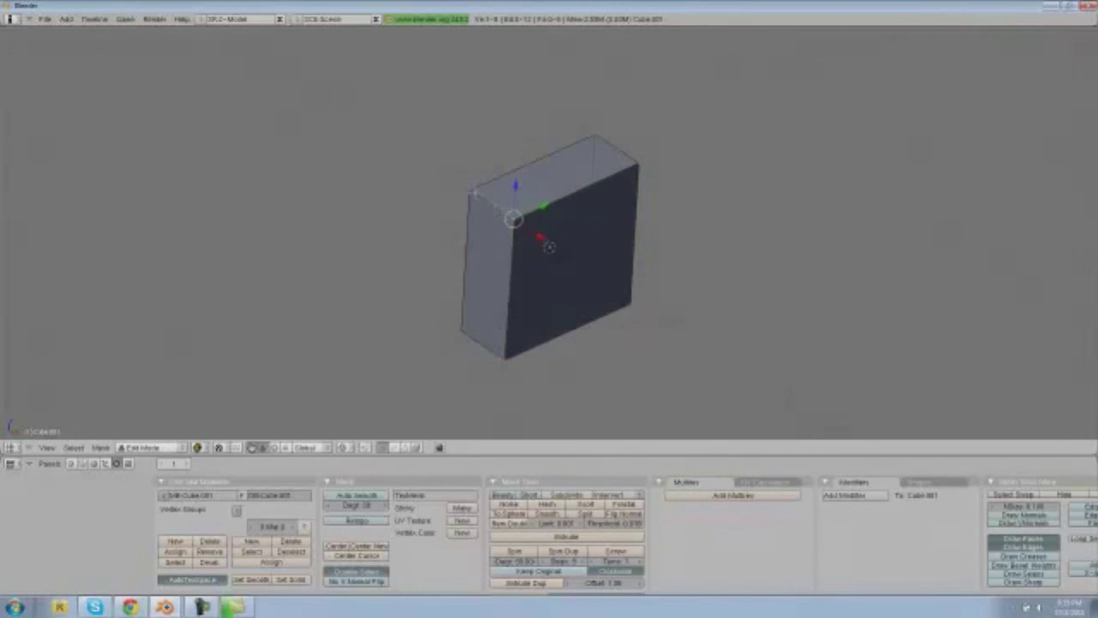
key("g")
left_click(585, 162)
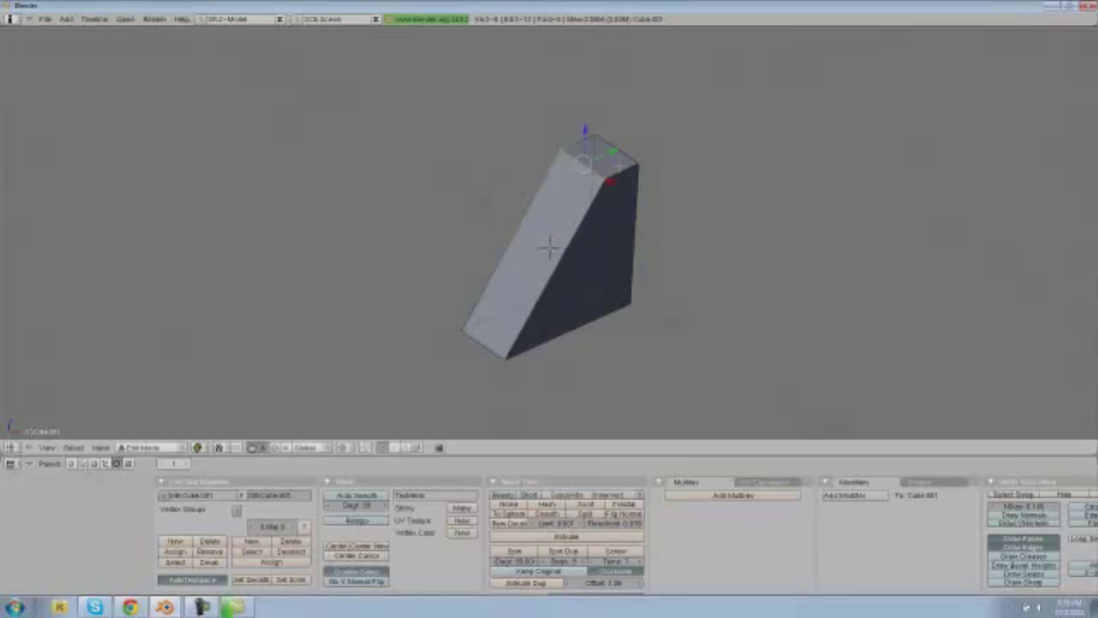
Move the block's lower near edge and lower far edge toward each other along Y to form a slanted column
right_click(509, 330)
key("g")
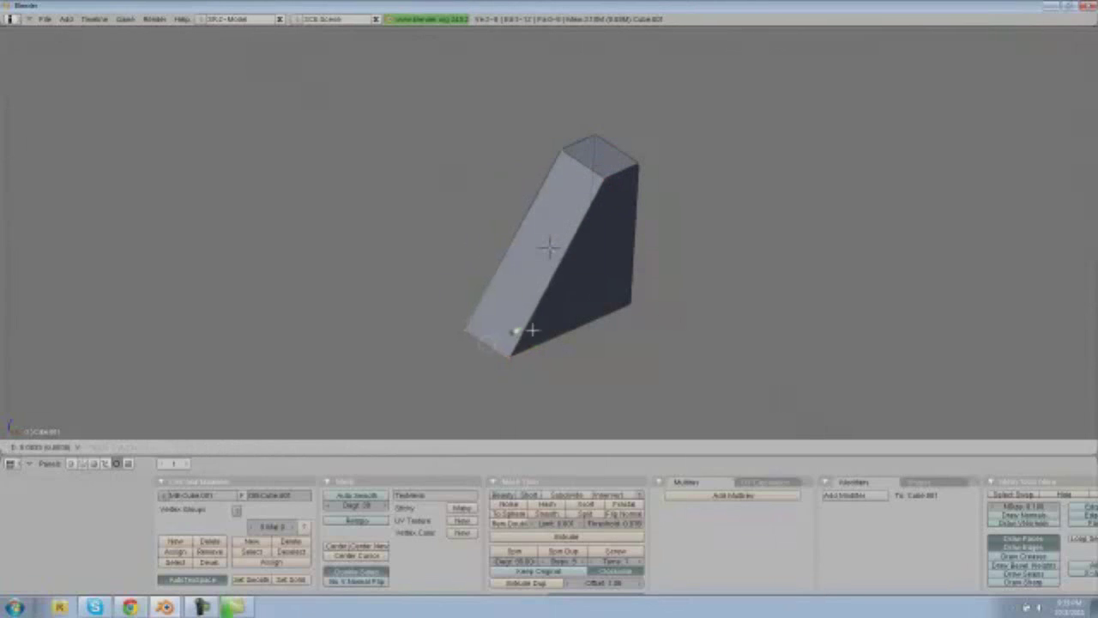
left_click(563, 327)
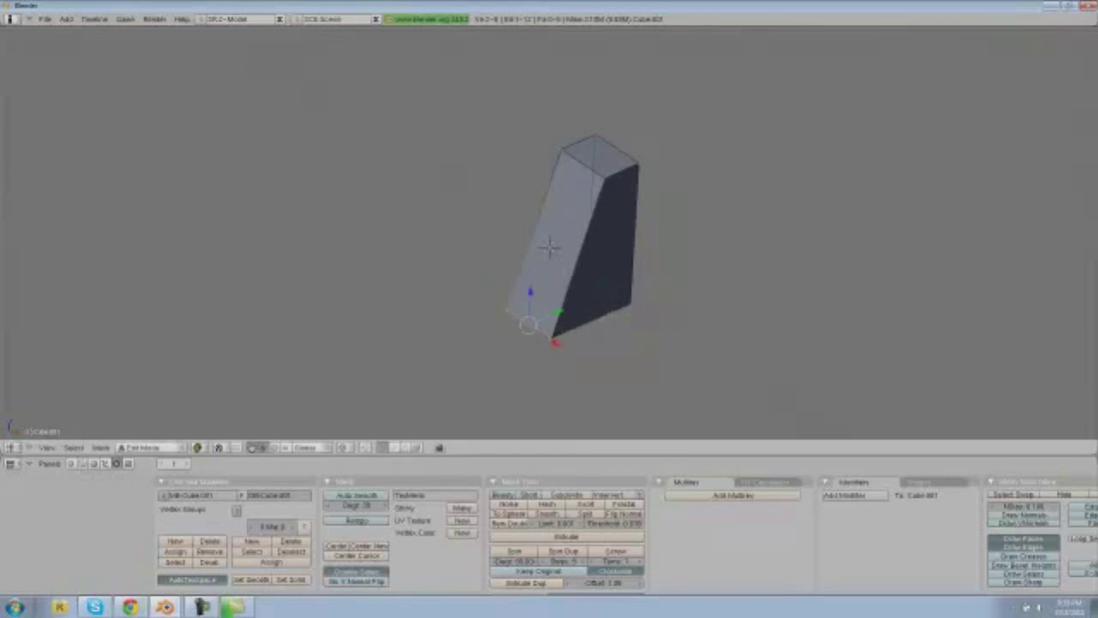
key("g")
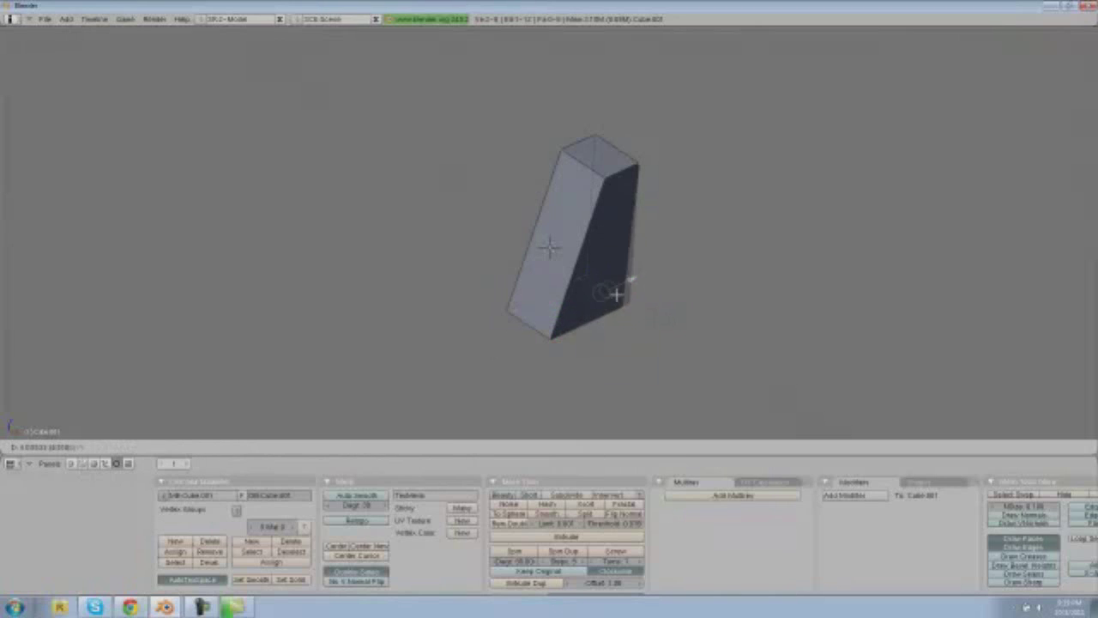
left_click_drag(638, 276, 639, 275)
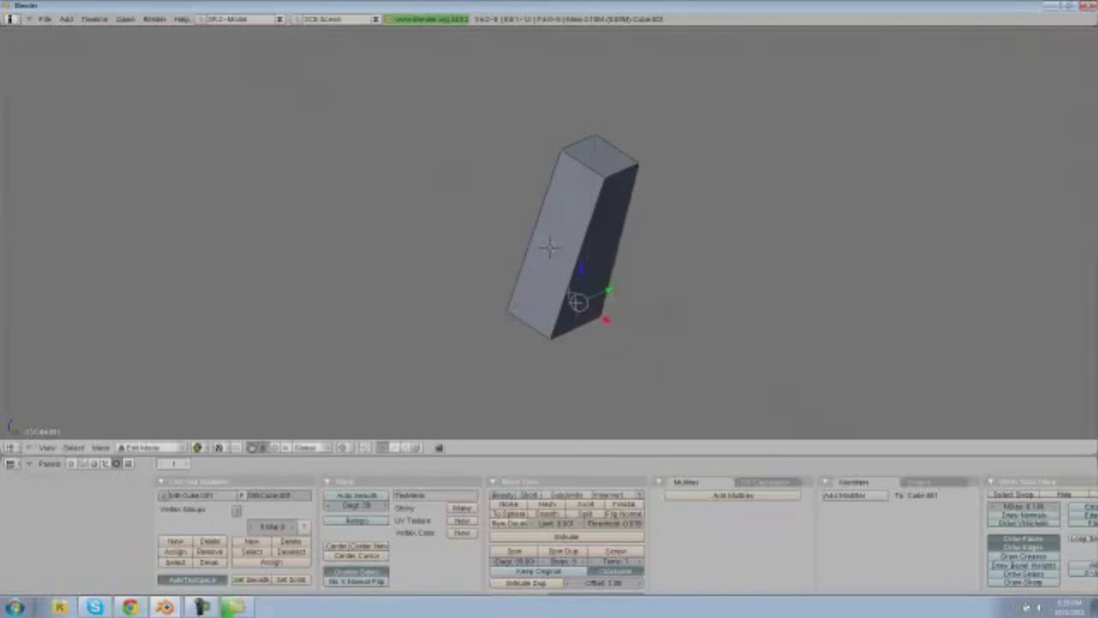
Leave Edit Mode, scale the slanted column thinner along the X axis, and deselect it
middle_click_drag(640, 275, 480, 250)
middle_click_drag(625, 242, 570, 280)
key("Tab")
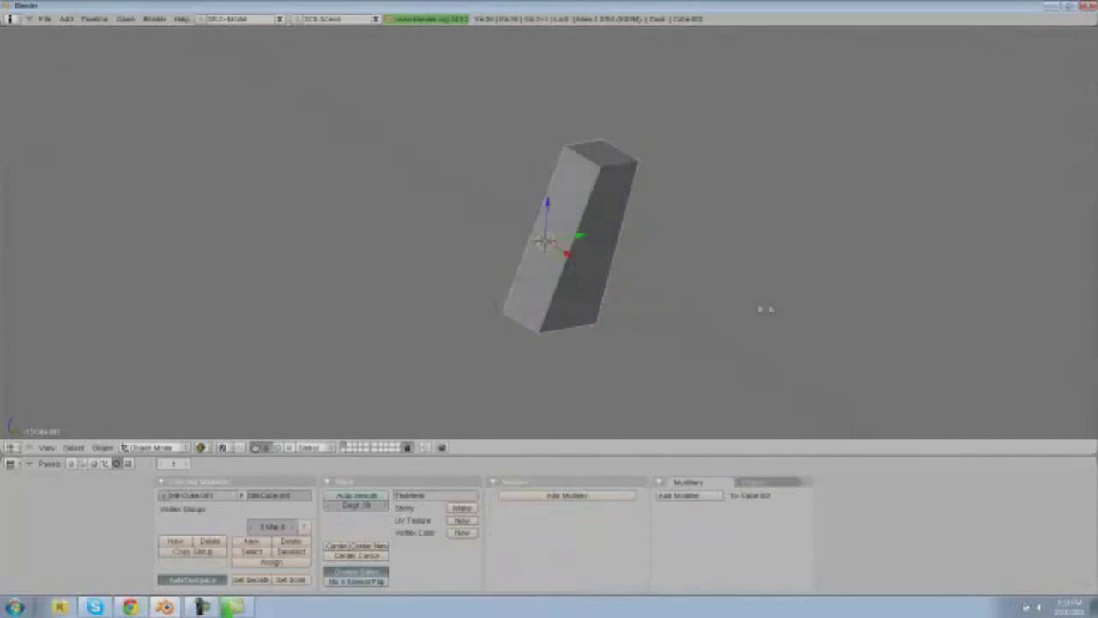
key("s")
key("x")
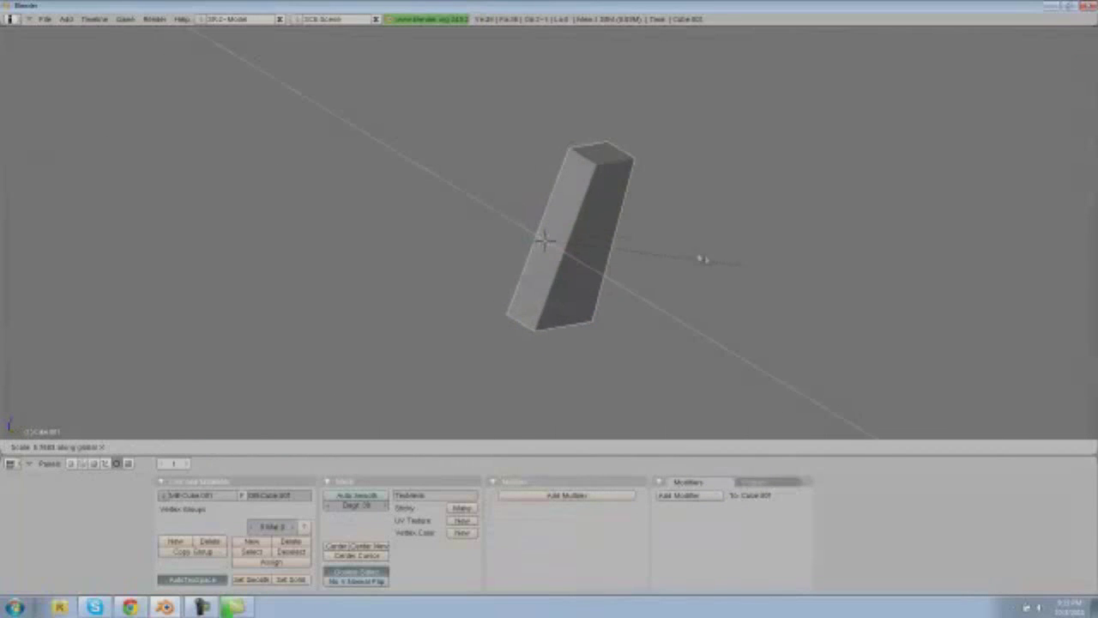
left_click(673, 248)
key("a")
Select the slanted column and move it along the Y axis toward the curved shape
scroll(640, 285, "down", 2)
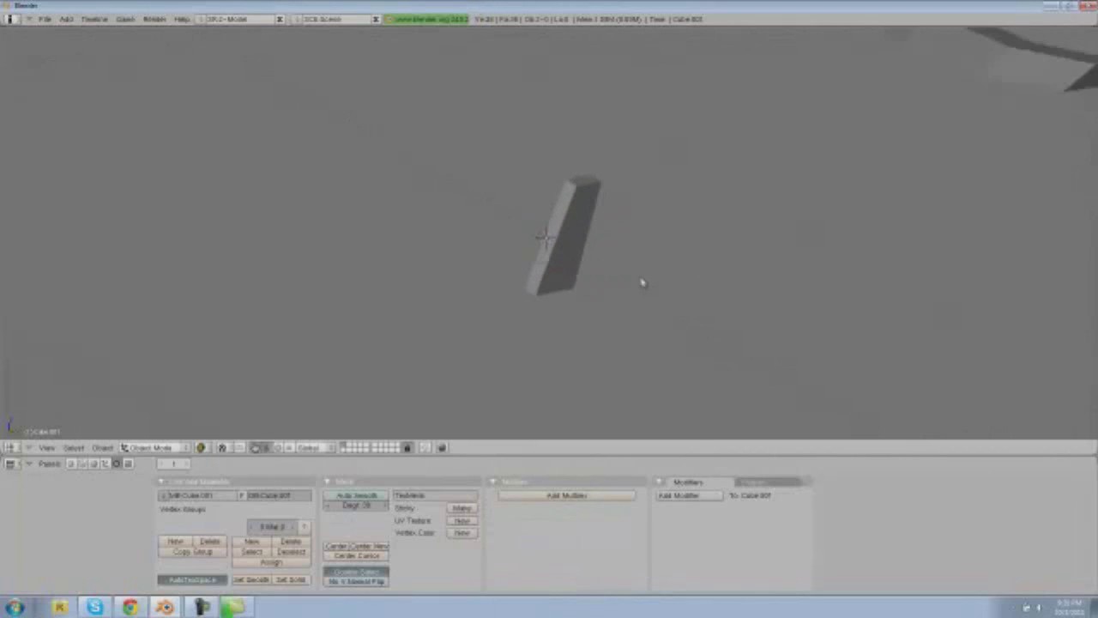
middle_click_drag(643, 283, 430, 333, "shift")
right_click(410, 293)
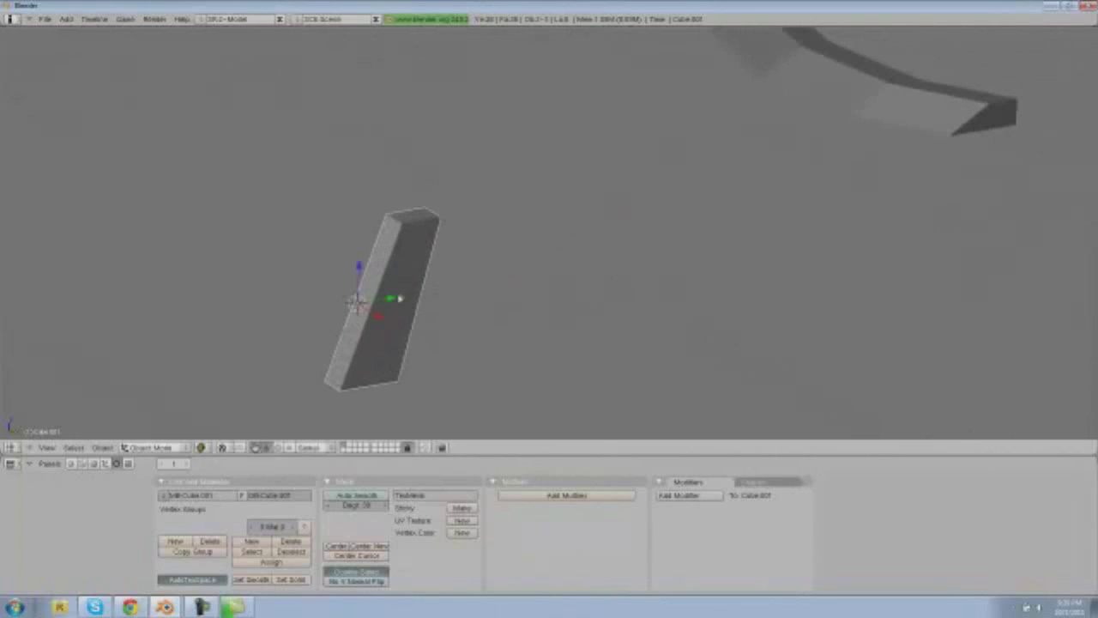
key("g")
left_click(47, 448)
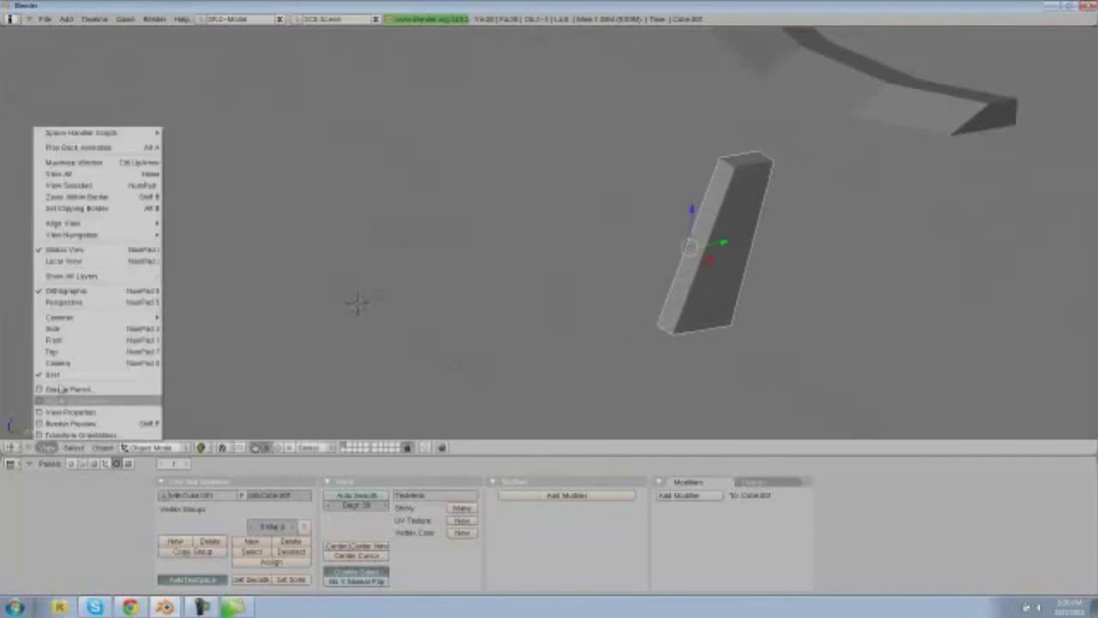
left_click(61, 400)
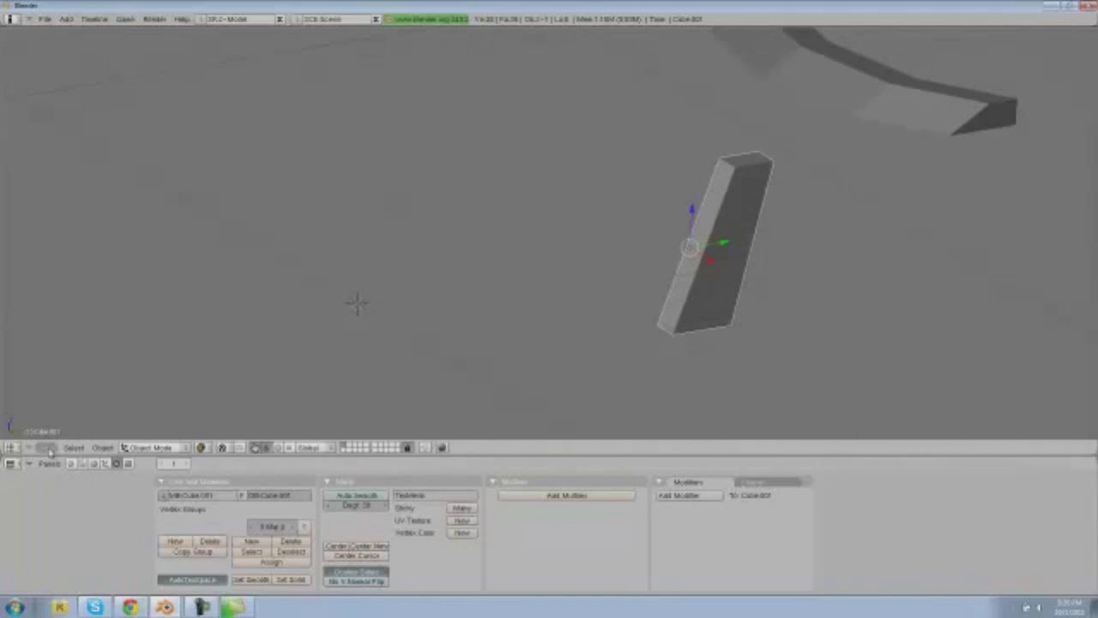
Move the slanted column along Y and Z in side view until its top meets the underside of the curved piece
left_click(47, 447)
left_click(62, 352)
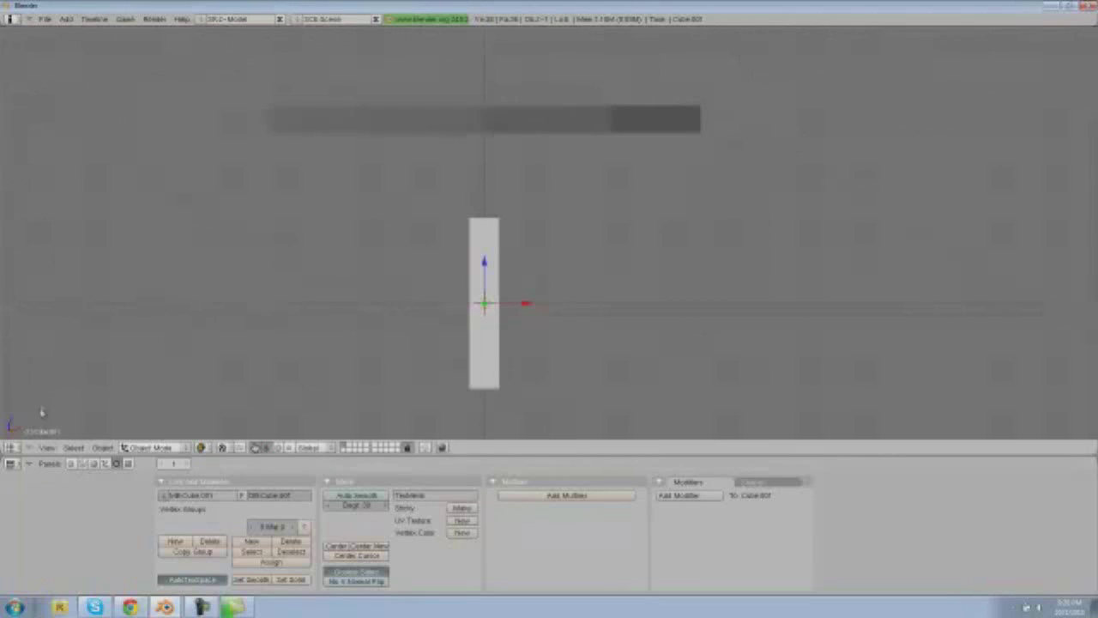
left_click(41, 449)
left_click(47, 371)
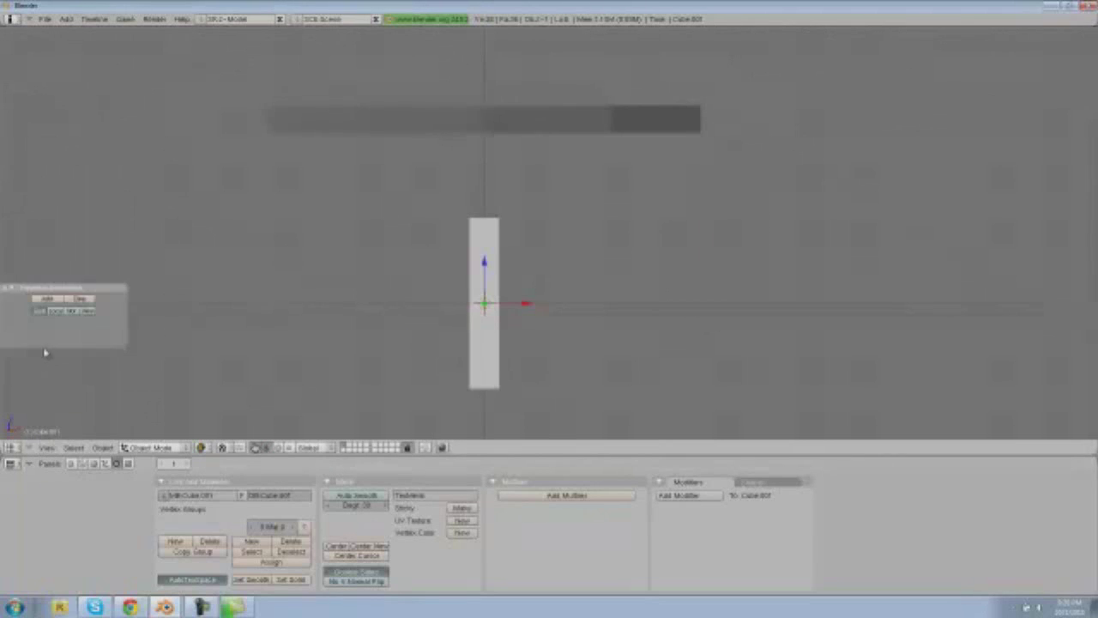
left_click(9, 291)
left_click(47, 447)
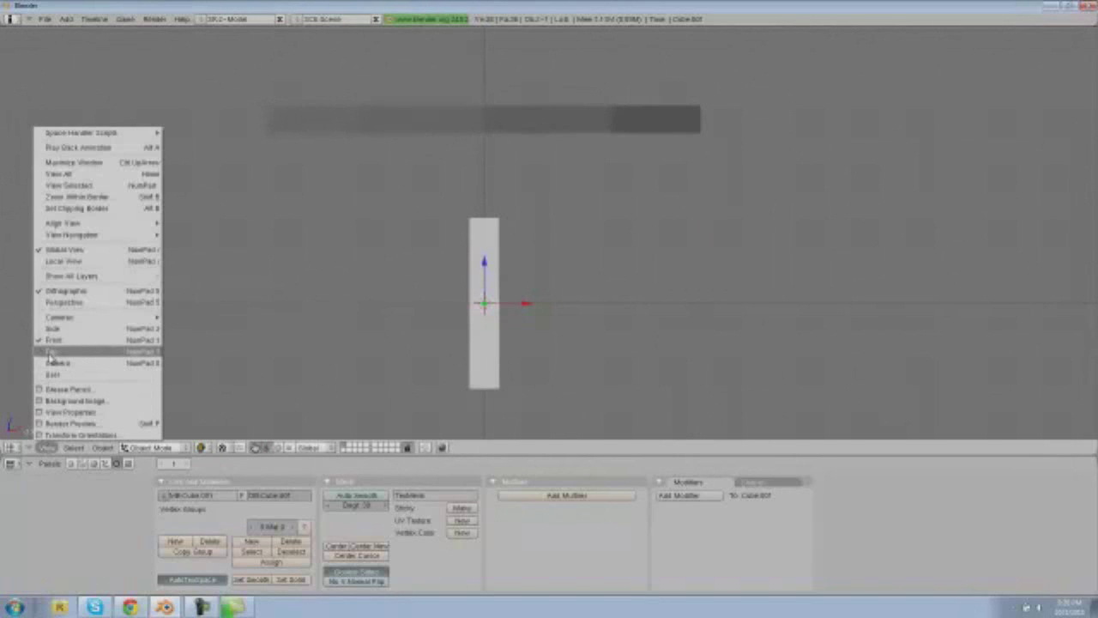
left_click(50, 352)
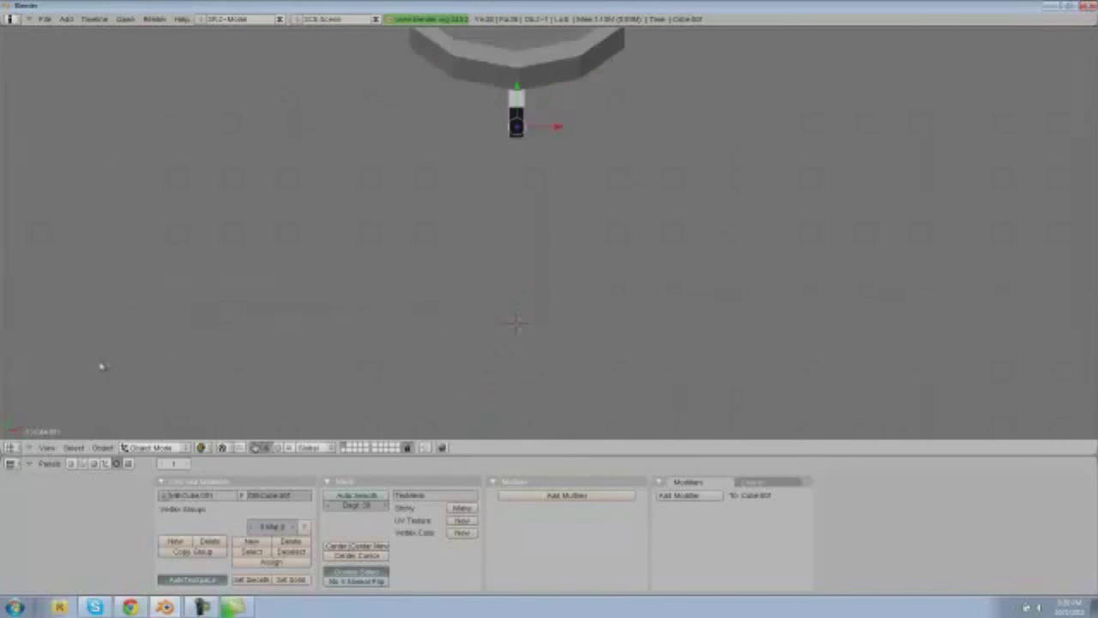
left_click(47, 447)
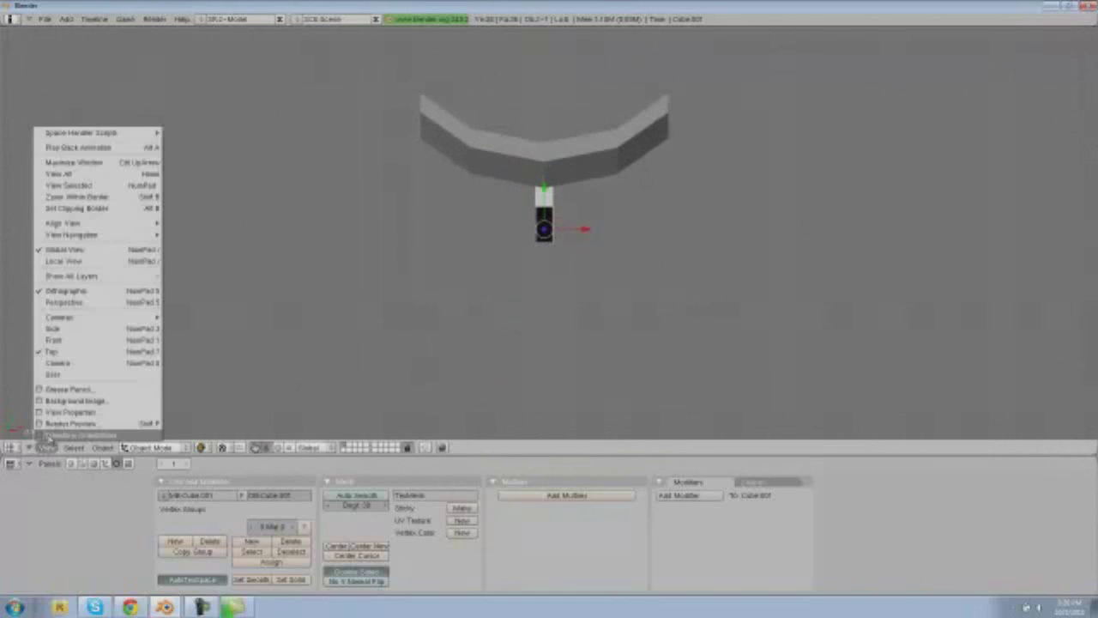
left_click(50, 351)
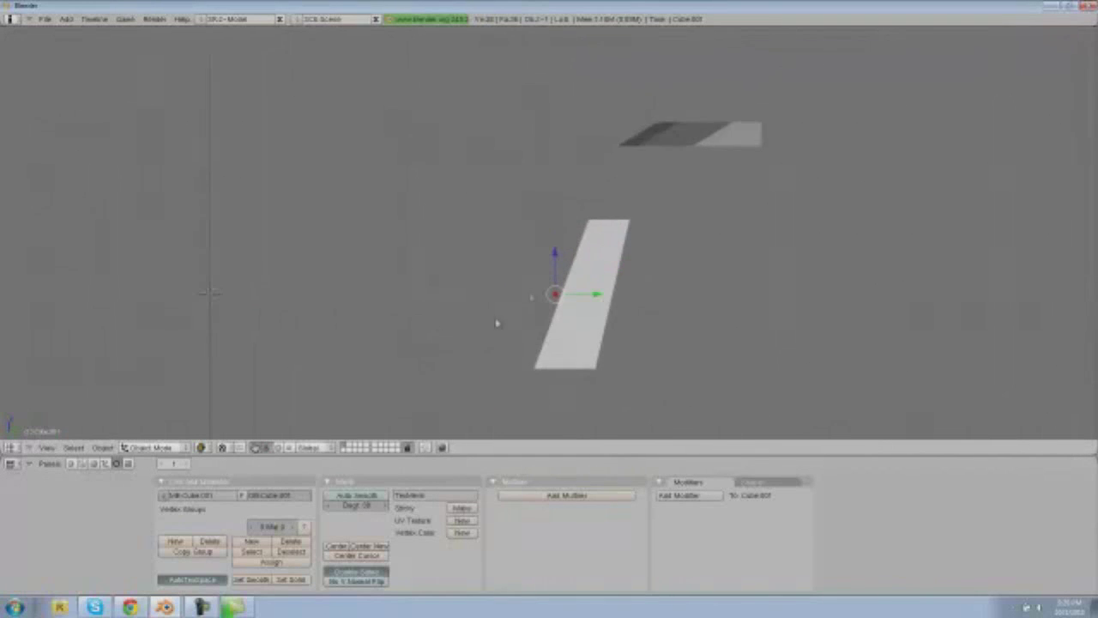
scroll(478, 288, "down", 1)
left_click_drag(547, 284, 574, 294)
mouse_move(526, 242)
left_mouse_down()
mouse_move(523, 172)
mouse_move(570, 215)
left_mouse_up()
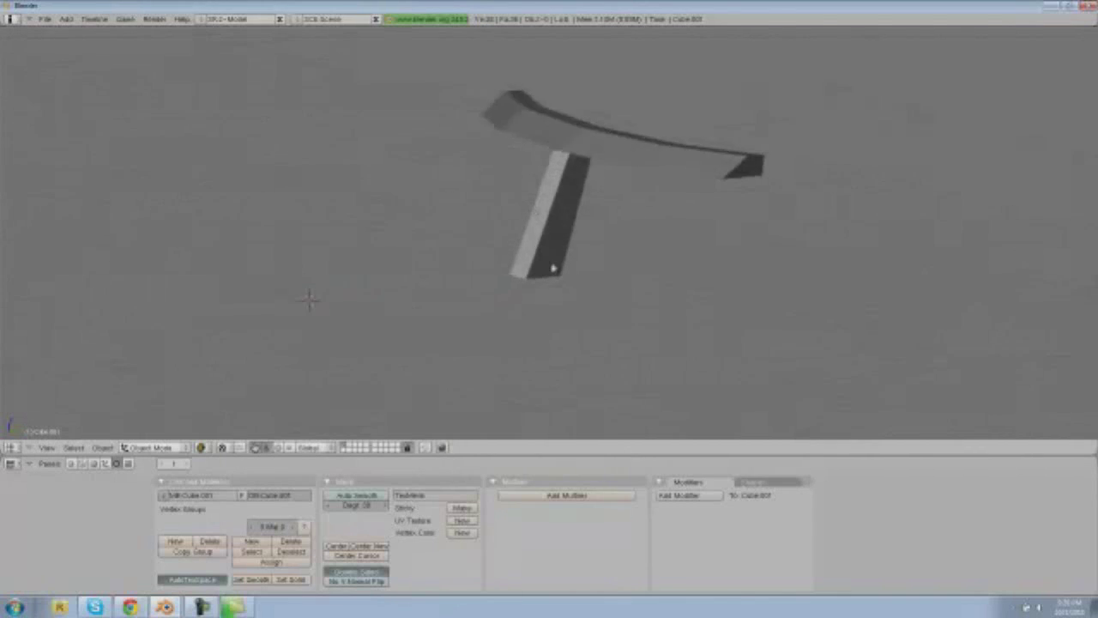
mouse_move(560, 265)
middle_mouse_down()
mouse_move(480, 306)
mouse_move(542, 216)
mouse_move(568, 236)
mouse_move(476, 232)
mouse_move(444, 240)
mouse_move(436, 259)
mouse_move(476, 262)
mouse_move(454, 321)
mouse_move(556, 296)
middle_mouse_up()
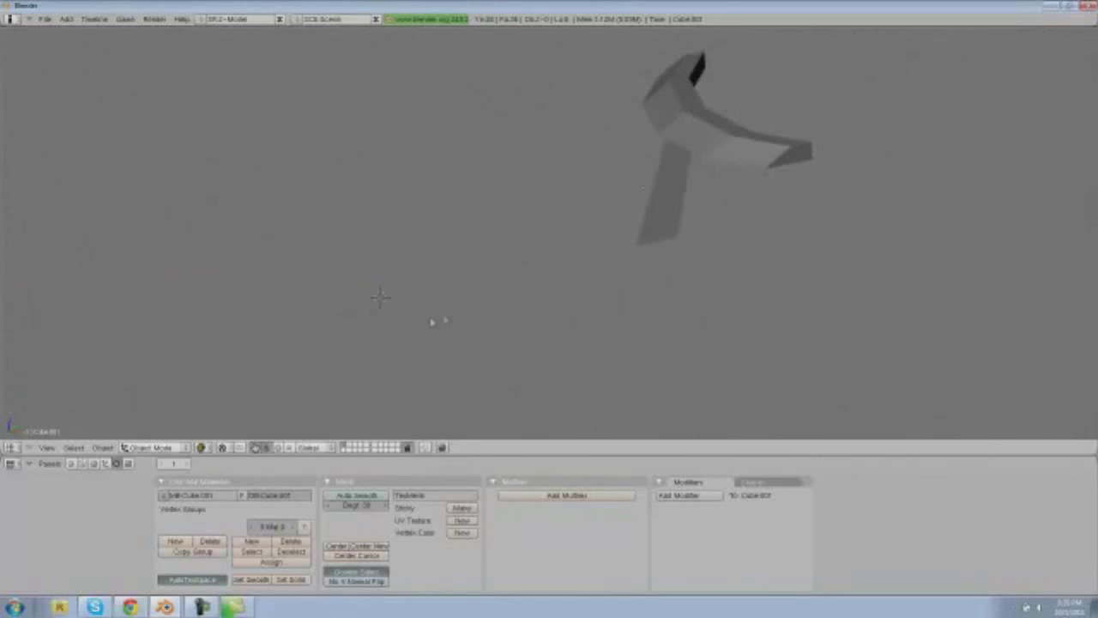
Add a cube mesh and stretch it along the Y axis into a long block
key("space")
mouse_move(463, 323)
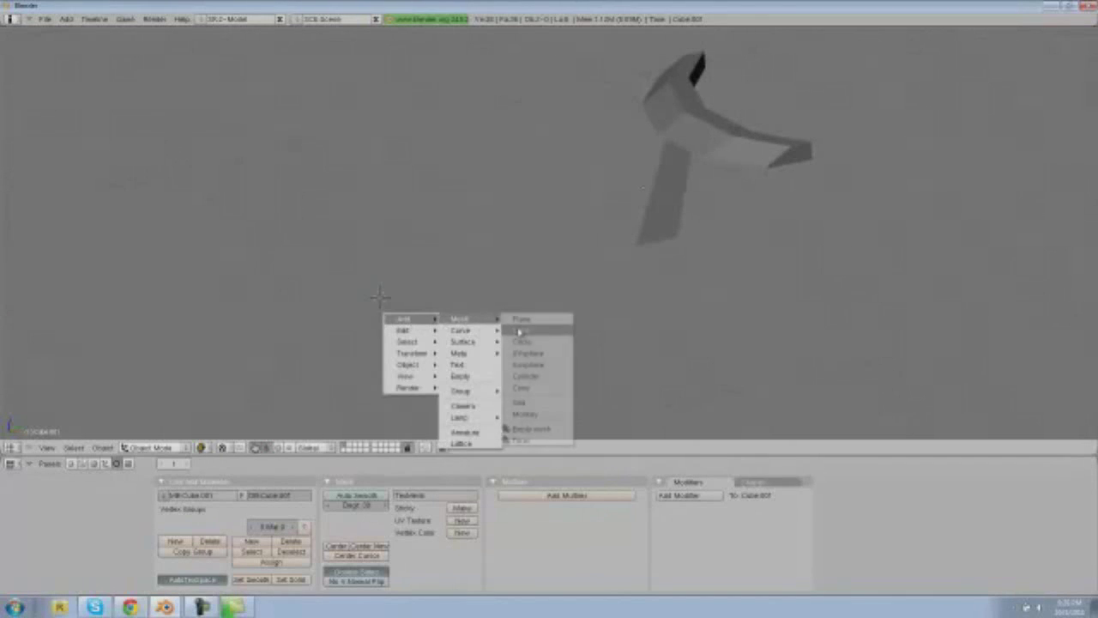
left_click(521, 330)
middle_click_drag(411, 319, 558, 270, "shift")
scroll(554, 309, "up", 2)
key("s")
key("y")
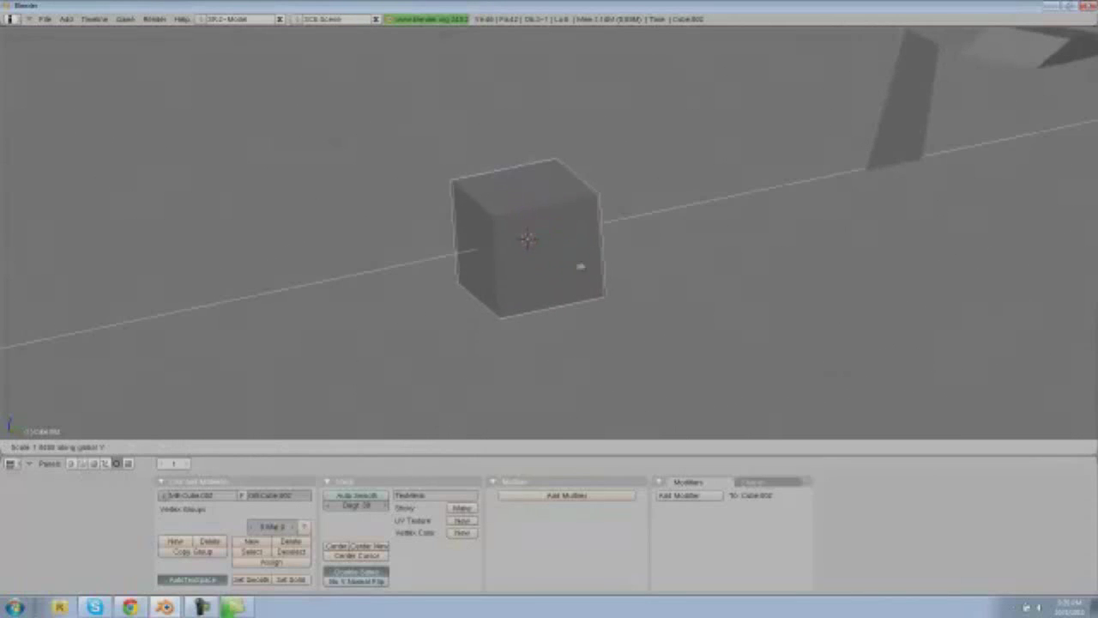
left_click(739, 260)
middle_click_drag(532, 277, 517, 298)
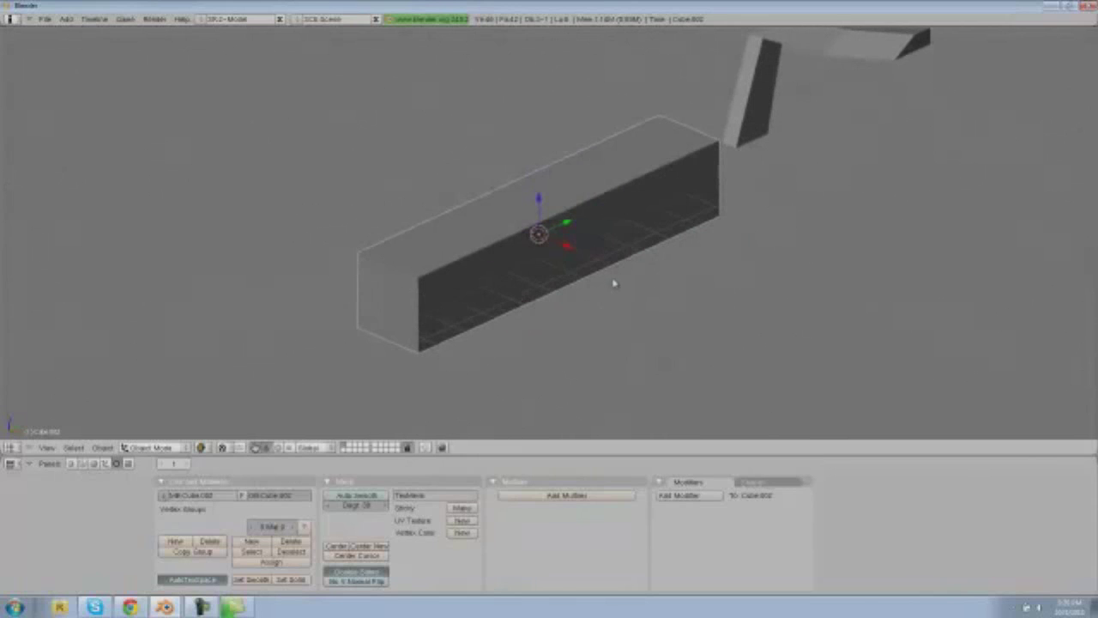
Scale the long block slightly taller along the Z axis
key("s")
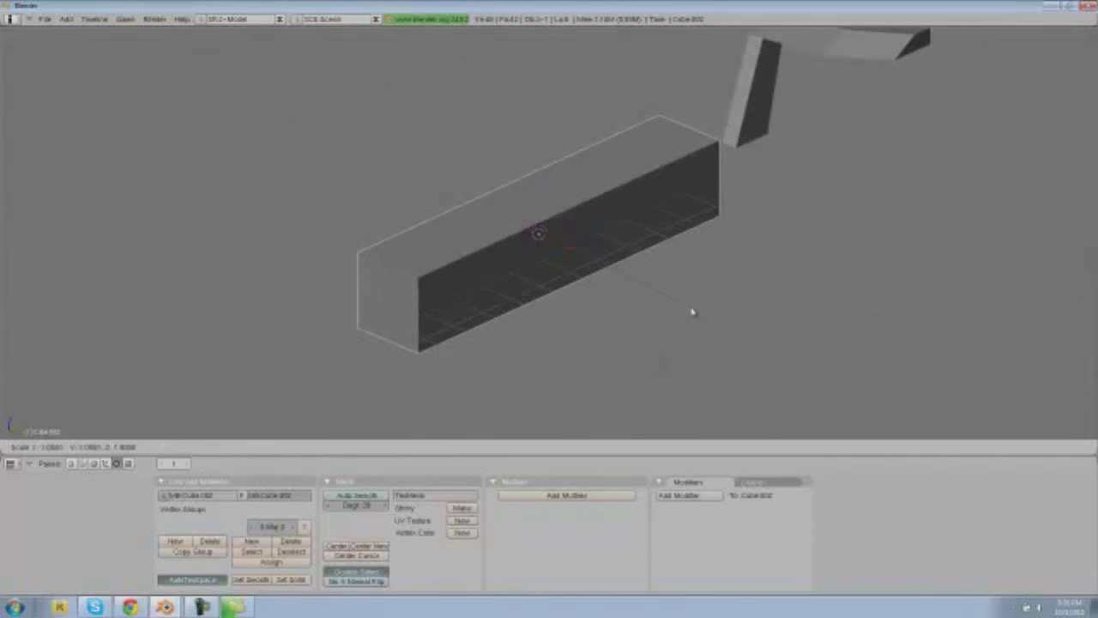
key("z")
left_click(728, 306)
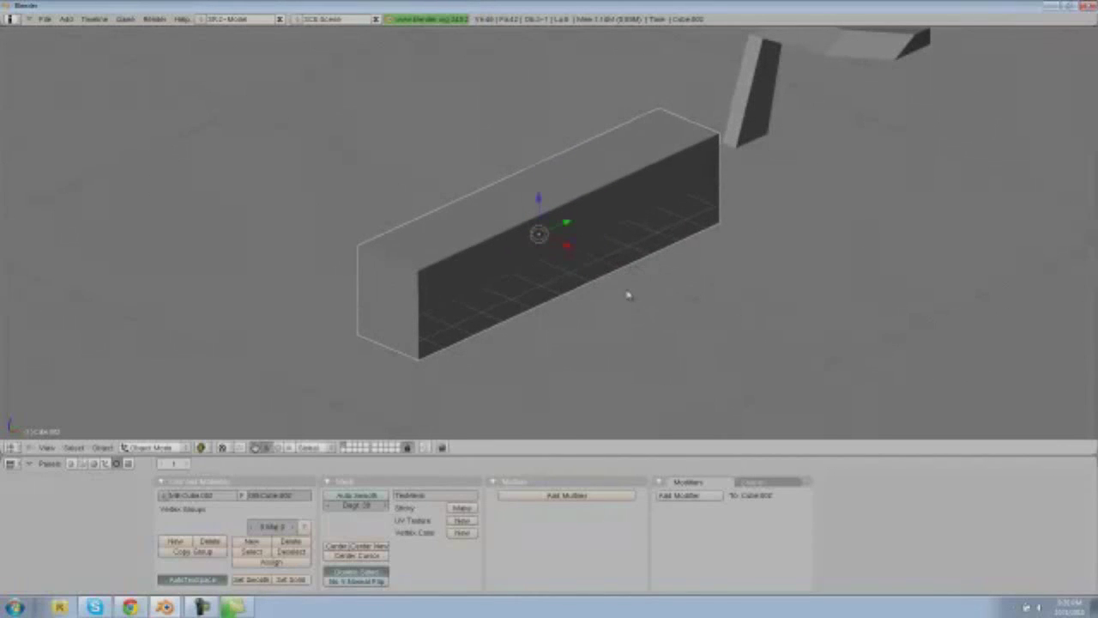
Enter Edit Mode and add two horizontal loop cuts around the long block, keeping the middle band selected
key("Tab")
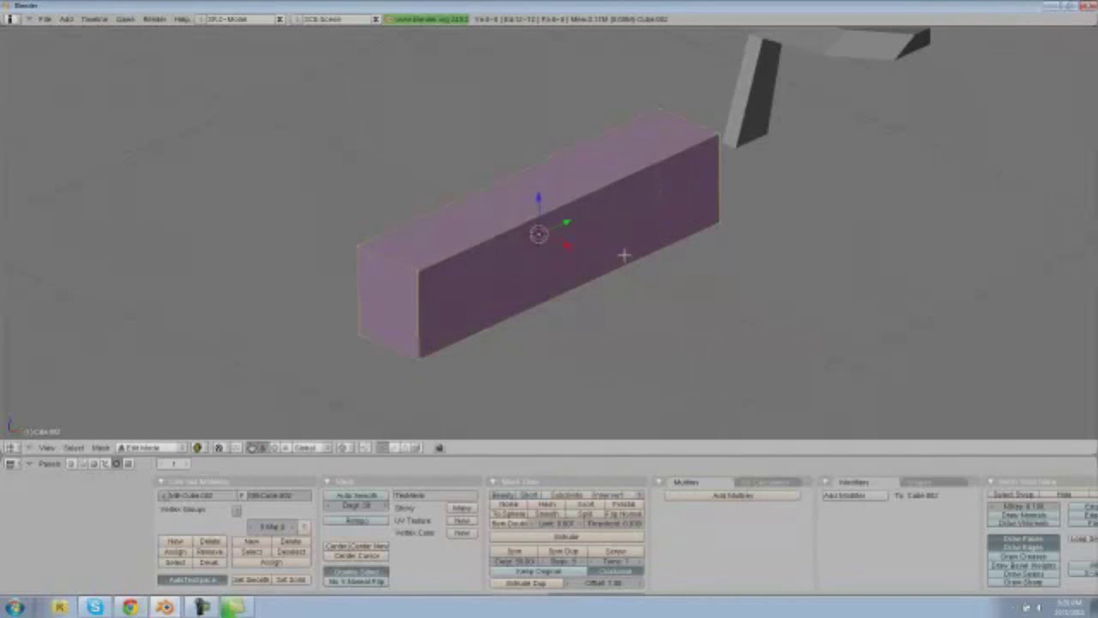
key("ctrl+r")
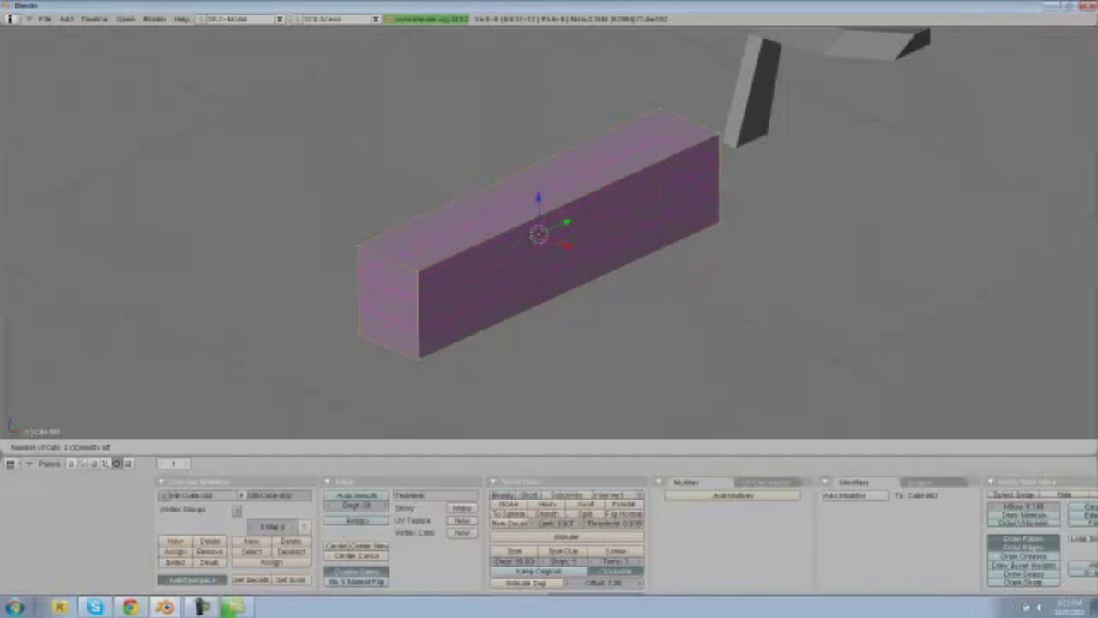
left_click(715, 176)
key("a")
scroll(548, 309, "up", 1)
key("ctrl+z")
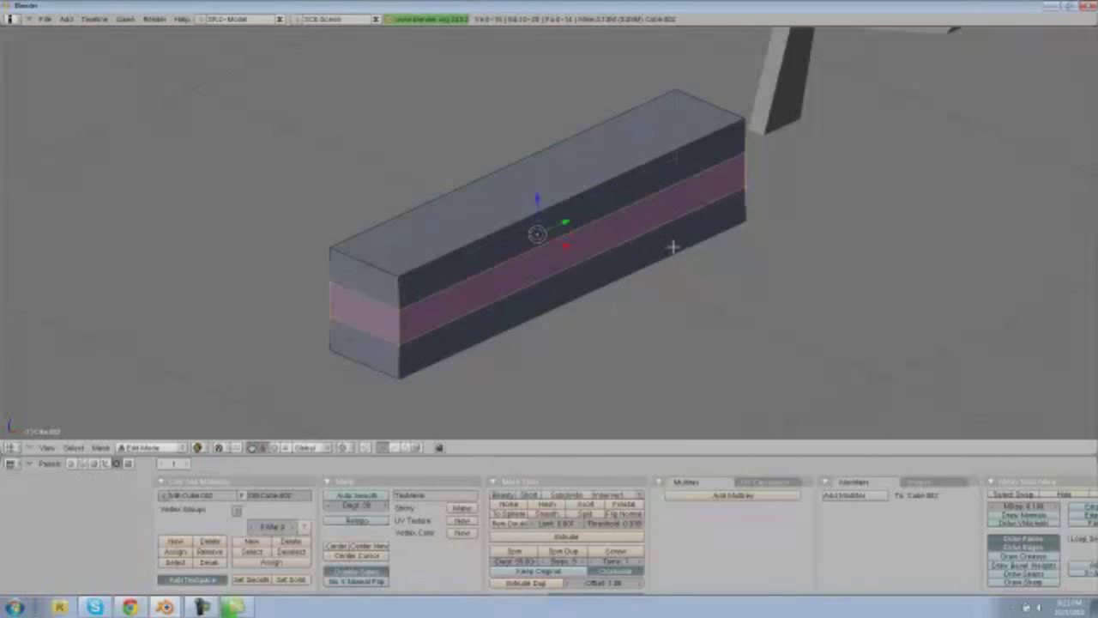
Widen the selected middle band along the X axis to form a faceted body, and leave Edit Mode
key("s")
key("x")
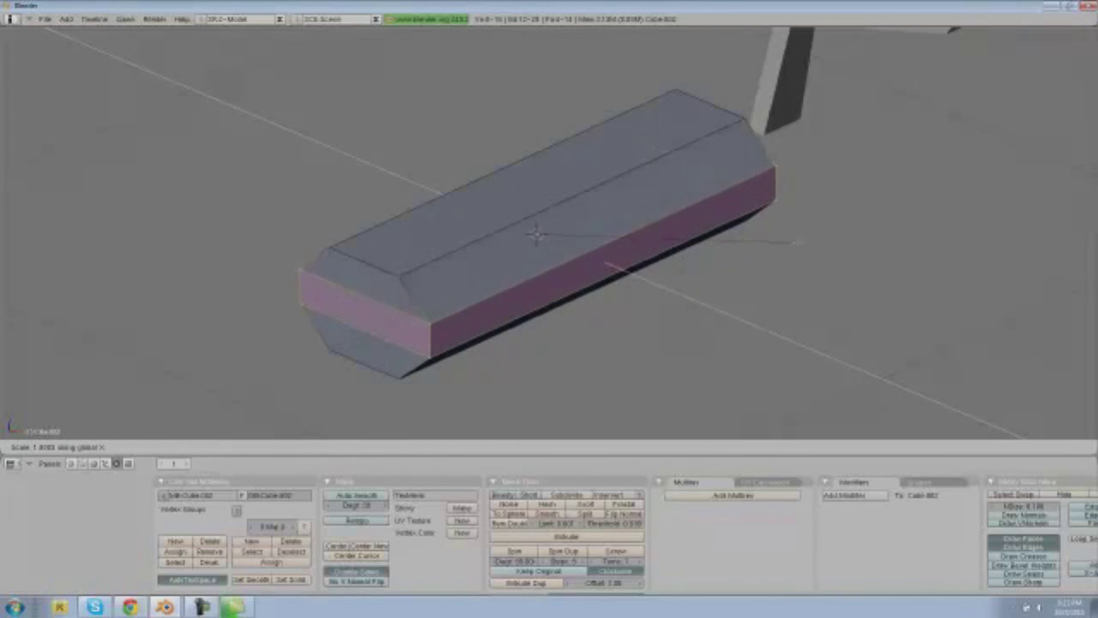
left_click(796, 242)
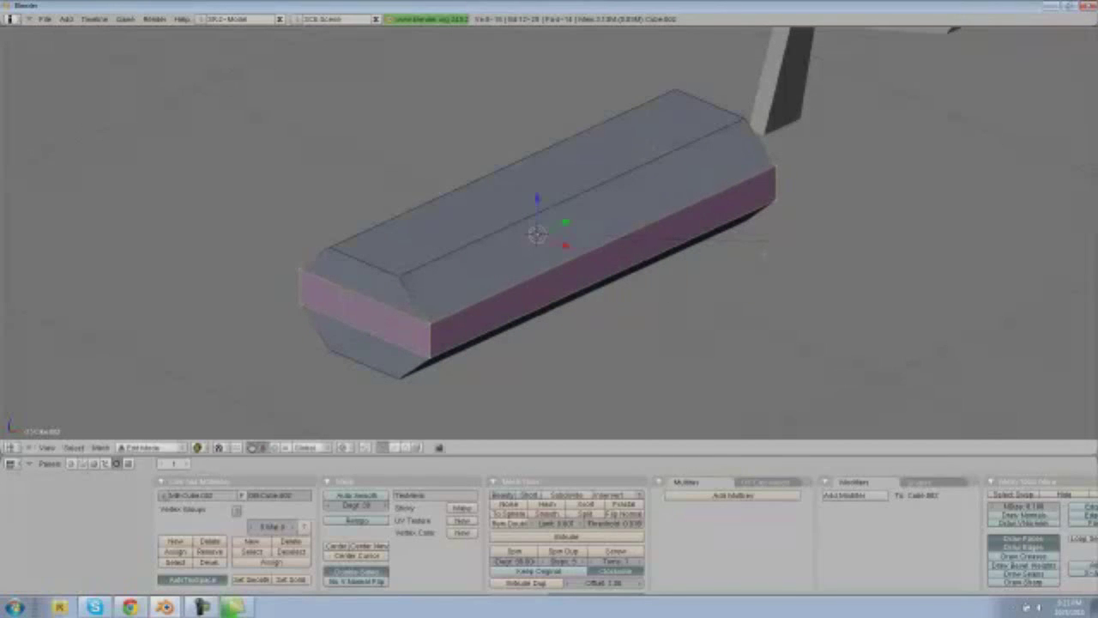
key("Tab")
Select the slanted column and the curved piece and move them together onto the rear end of the long body
middle_click_drag(763, 266, 537, 298)
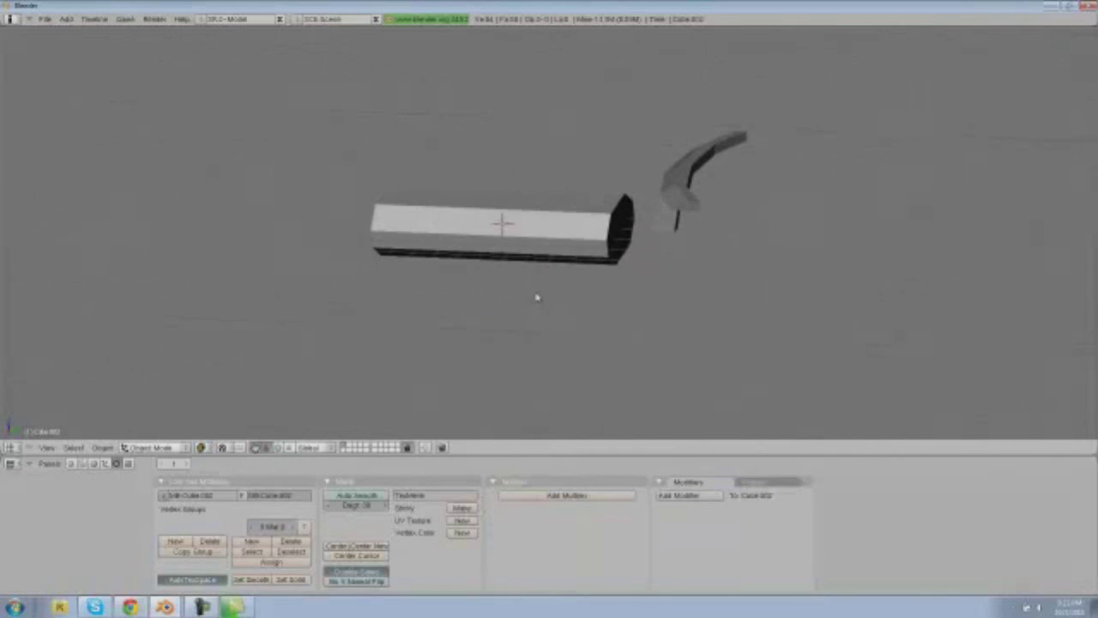
scroll(563, 296, "up", 3)
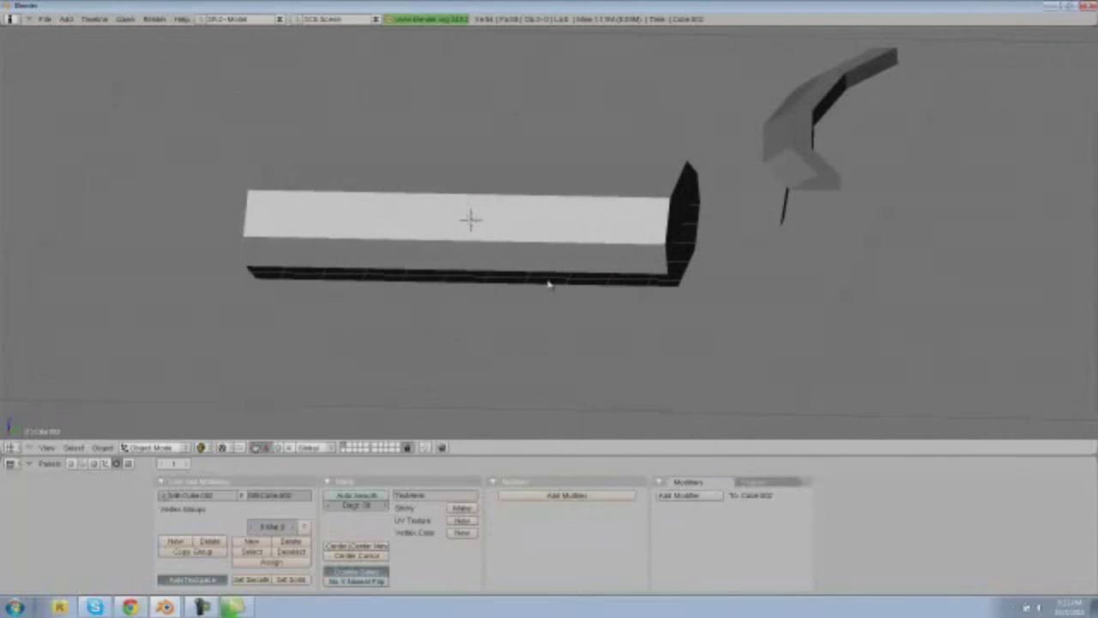
scroll(549, 285, "down", 3)
right_click(726, 223)
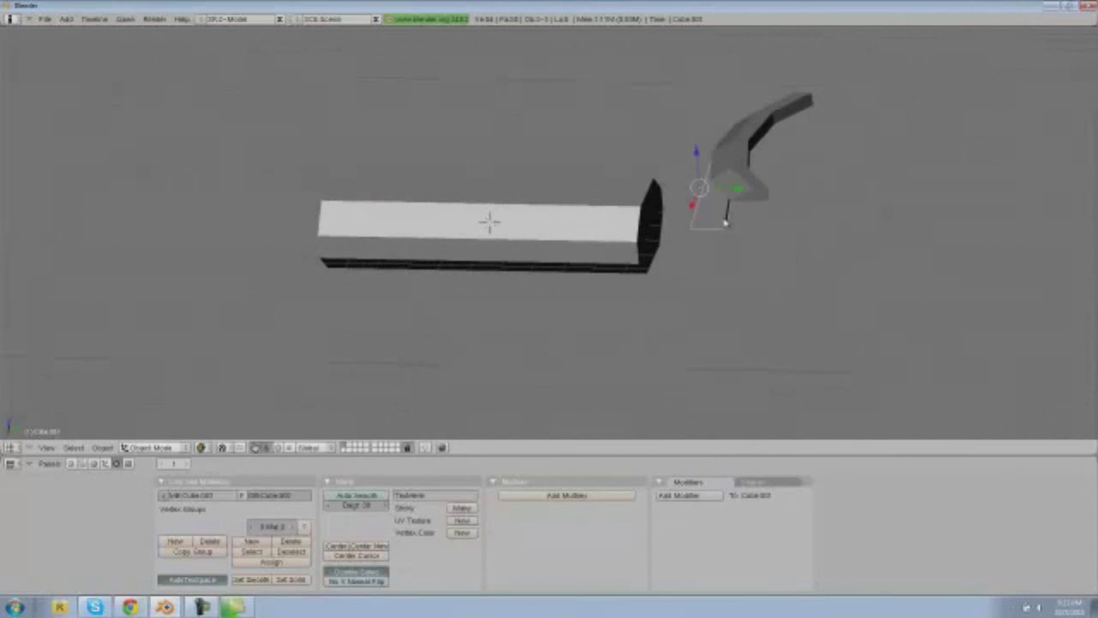
right_click(744, 162)
left_click_drag(756, 170, 615, 109)
left_click_drag(654, 143, 672, 144)
key("a")
middle_click_drag(552, 263, 523, 242)
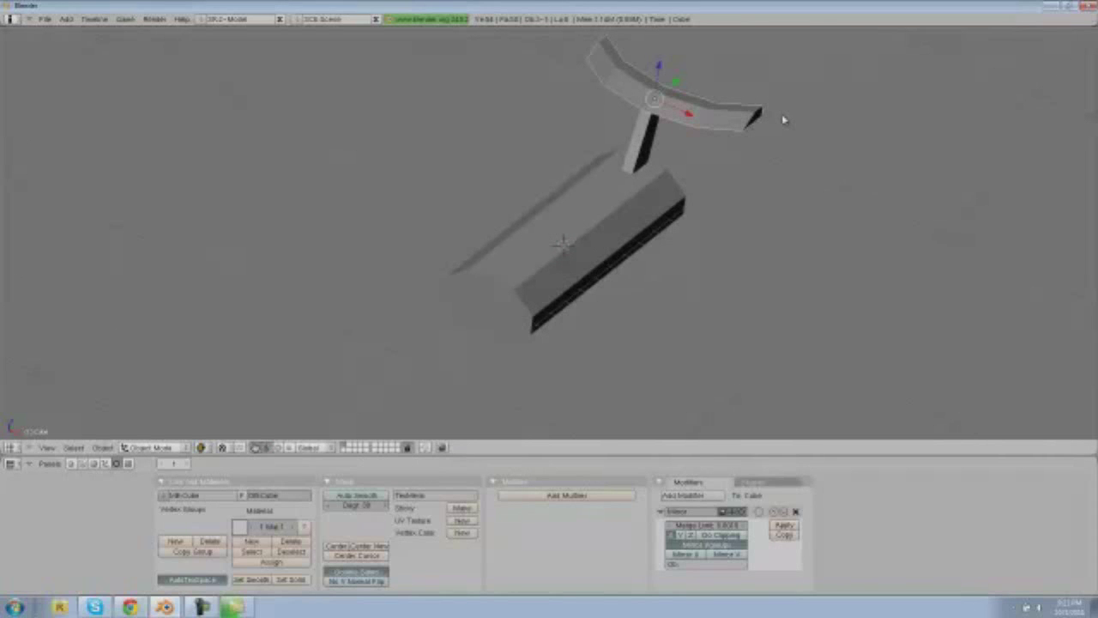
Duplicate the curved piece and move the copy along the Y axis over the long body
key("shift+d")
key("y")
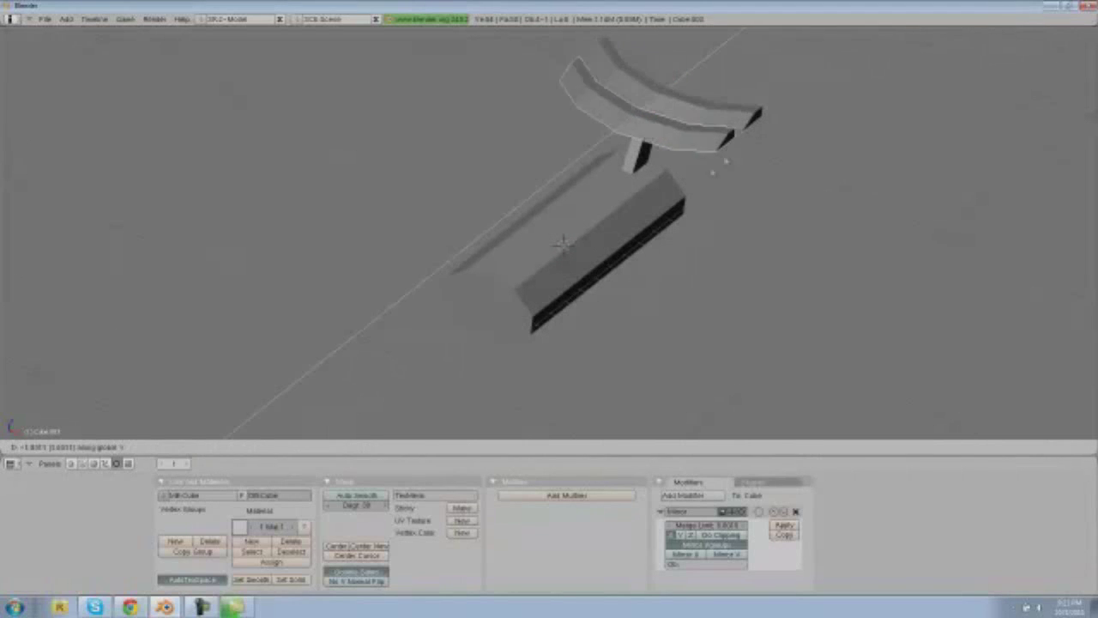
left_click(671, 204)
Enlarge the curved copy uniformly and lower it onto the body as a pair of wings
middle_click_drag(596, 269, 554, 237)
scroll(542, 217, "up", 3)
key("s")
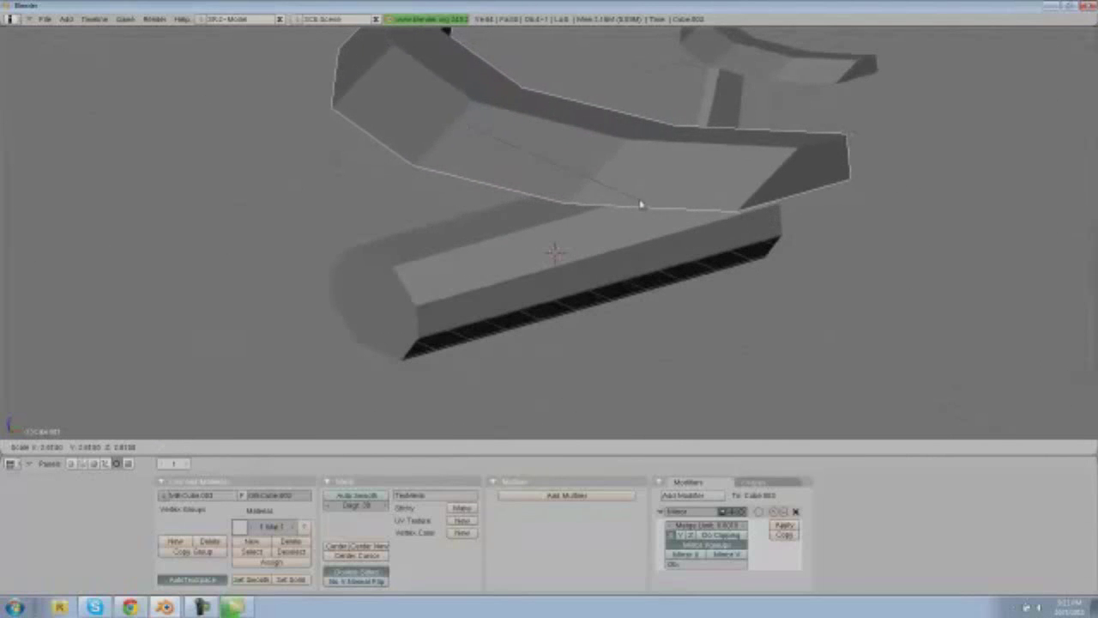
left_click(641, 205)
scroll(556, 184, "down", 3)
left_click_drag(492, 129, 517, 230)
middle_click_drag(517, 230, 459, 265)
Enter Edit Mode on the body, select the two vertices of its upper front edge, and move them back along Y
right_click(435, 255)
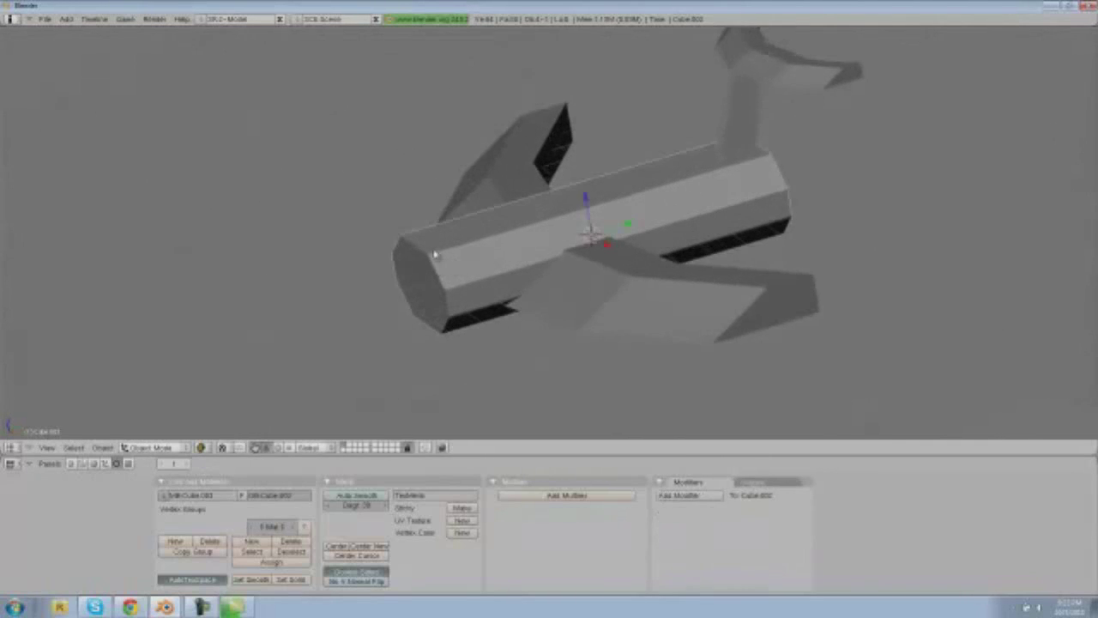
scroll(435, 255, "up", 2)
key("Tab")
scroll(415, 258, "up", 1)
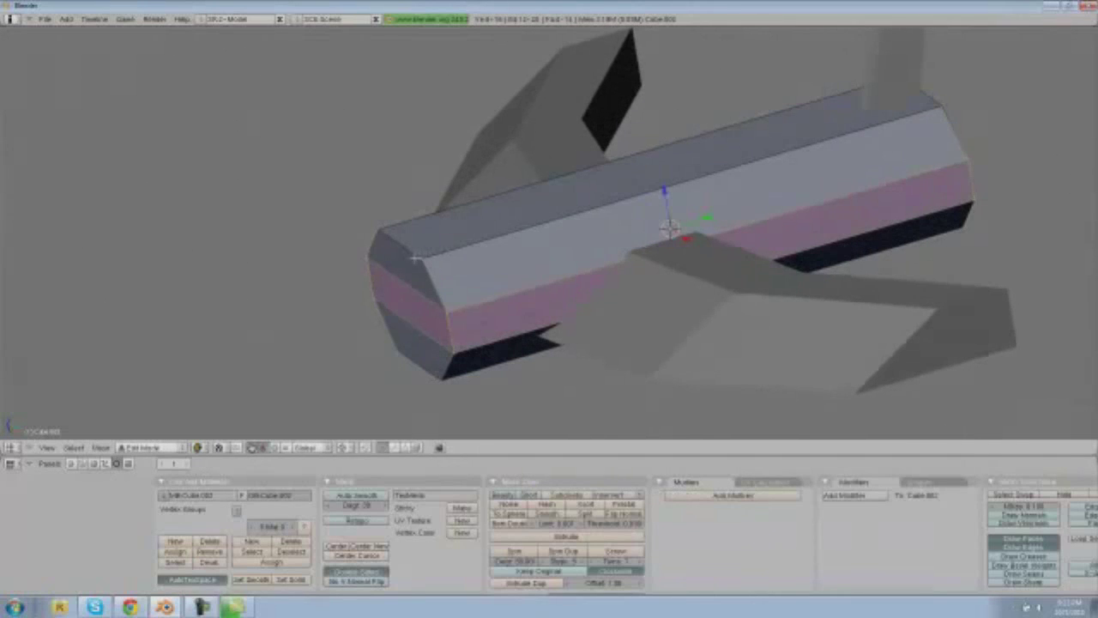
right_click(415, 257)
right_click(400, 244)
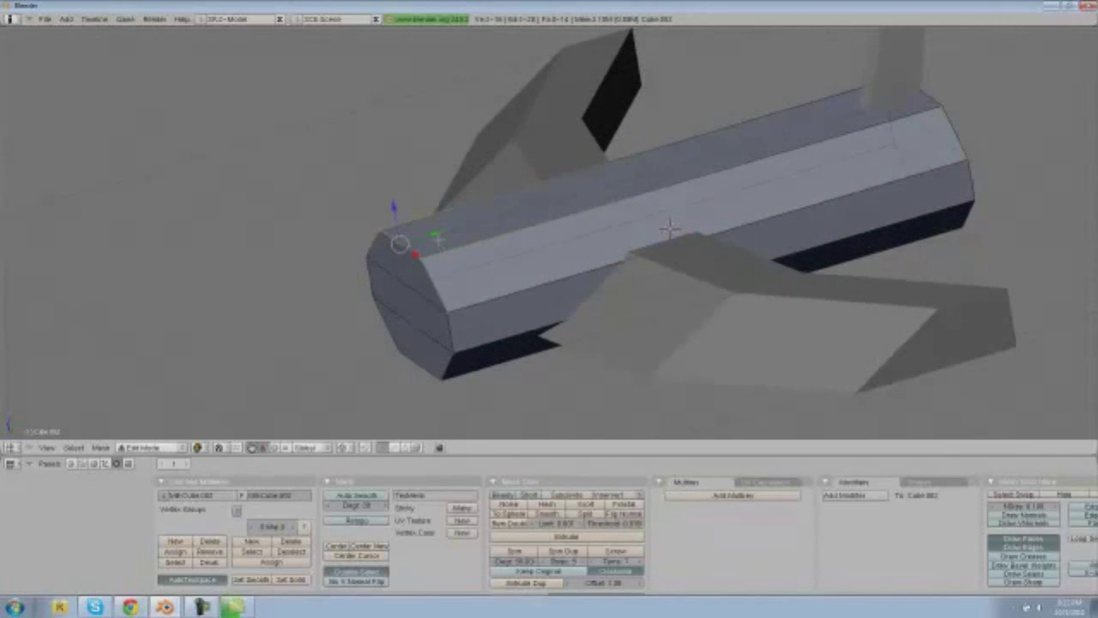
key("g")
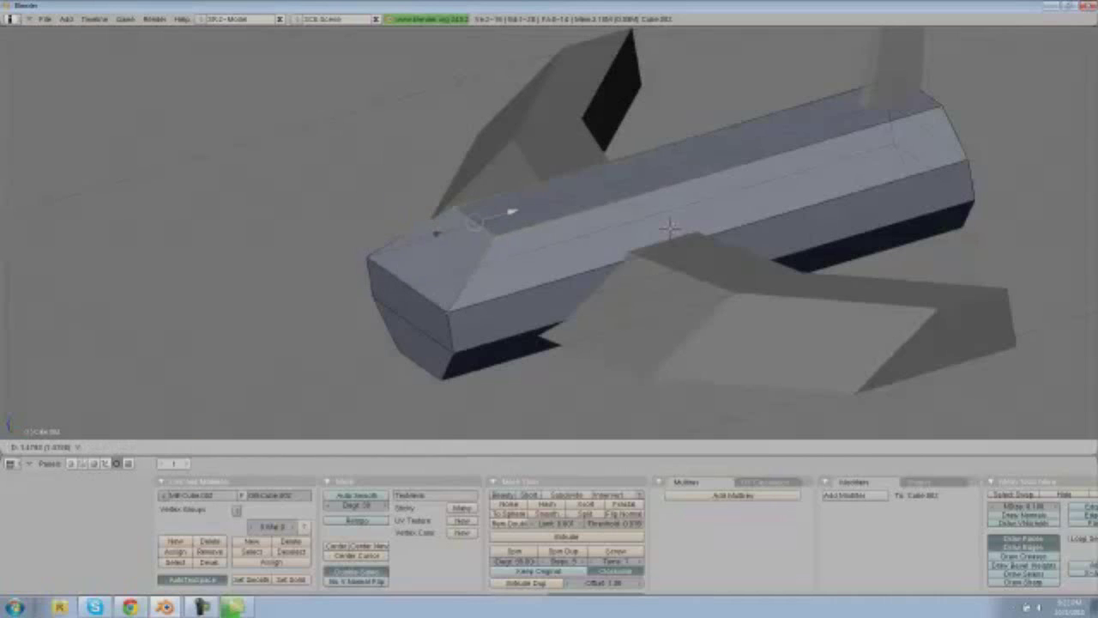
key("Return")
Move the two vertices of the nose's next lower edge back along Y to slope the nose, and leave Edit Mode
right_click(421, 306)
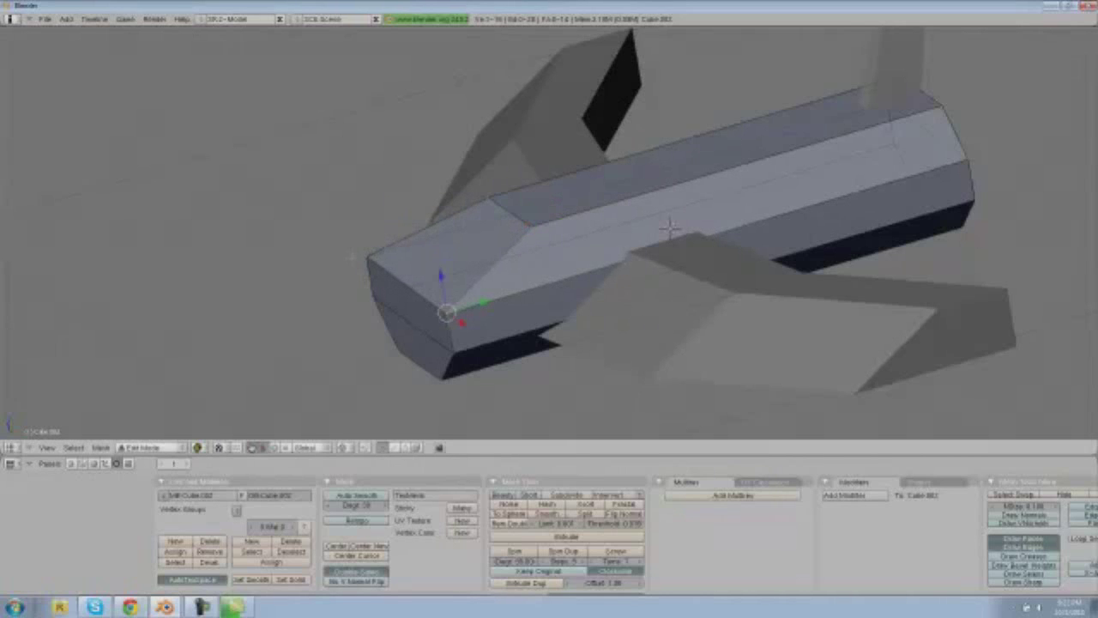
right_click(354, 255, "shift")
left_click_drag(444, 273, 478, 263)
key("Tab")
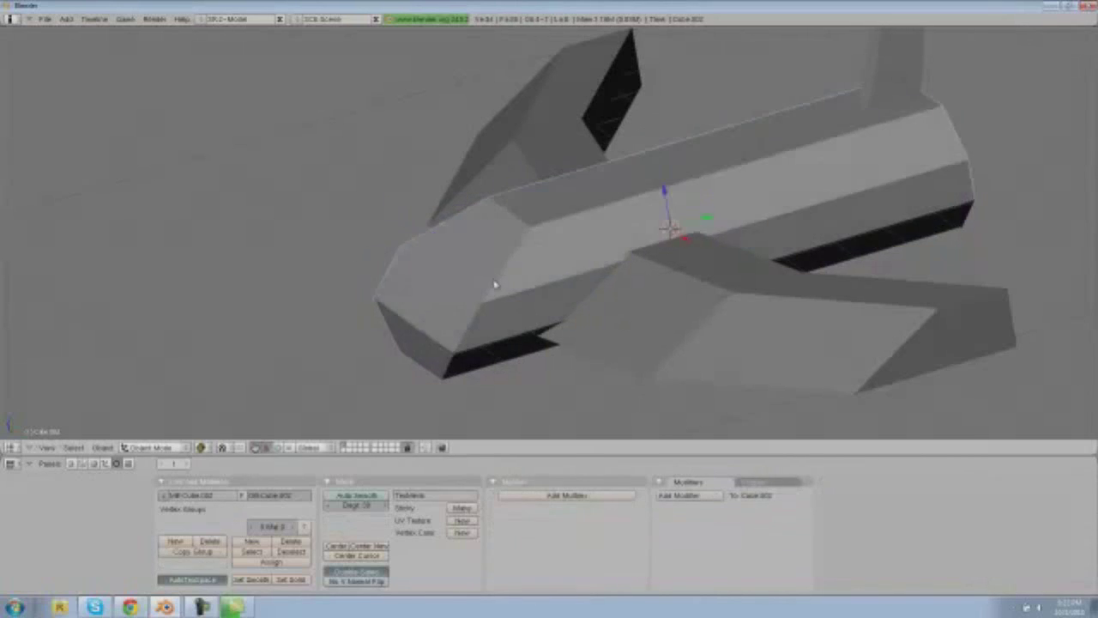
scroll(494, 284, "down", 4)
key("Tab")
right_click(477, 309)
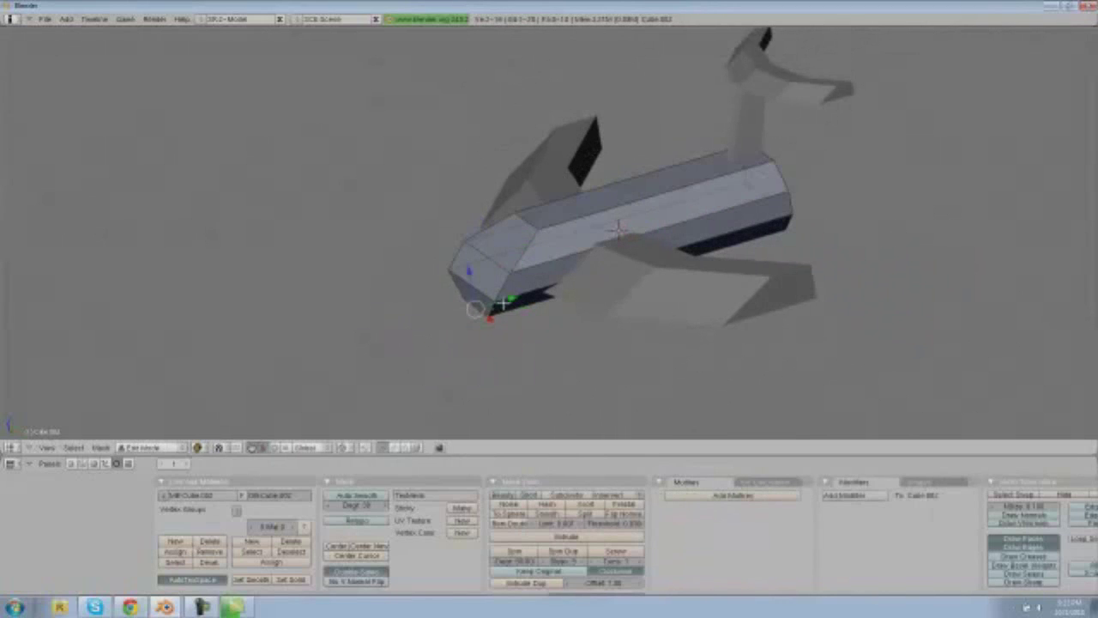
key("Tab")
scroll(520, 308, "down", 3)
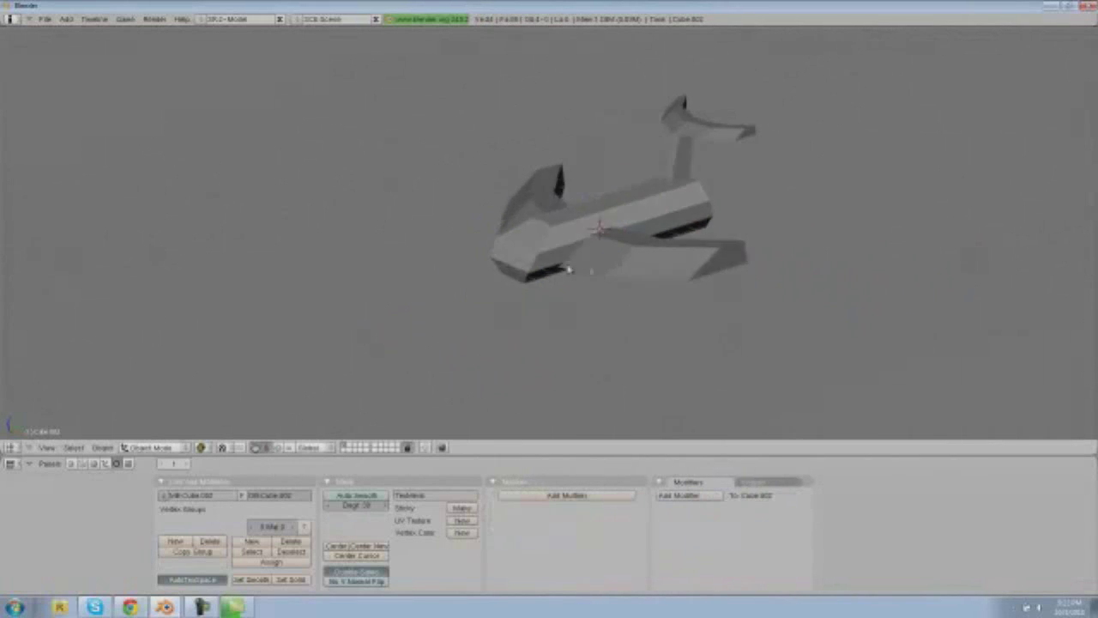
middle_click_drag(568, 269, 608, 302)
Select the body's front nose vertices, scale them narrower along the X axis, return to Object Mode, and deselect everything
key("Tab")
scroll(606, 309, "up", 3)
key("a")
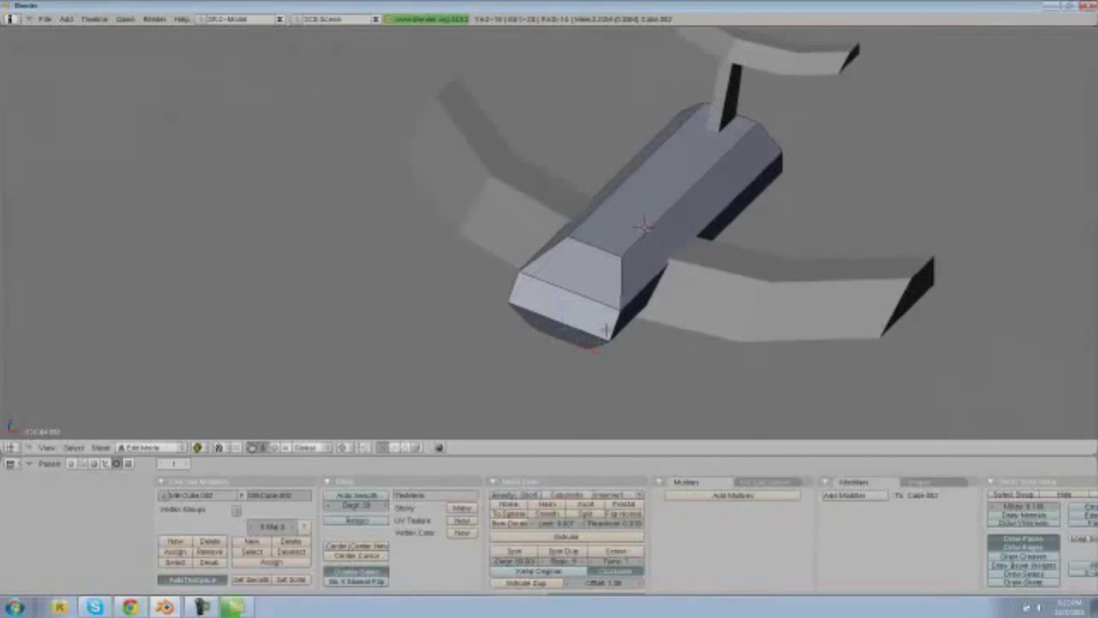
mouse_move(611, 329)
left_mouse_down()
mouse_move(603, 336)
mouse_move(516, 304)
mouse_move(519, 290)
mouse_move(530, 324)
left_mouse_up()
key("e")
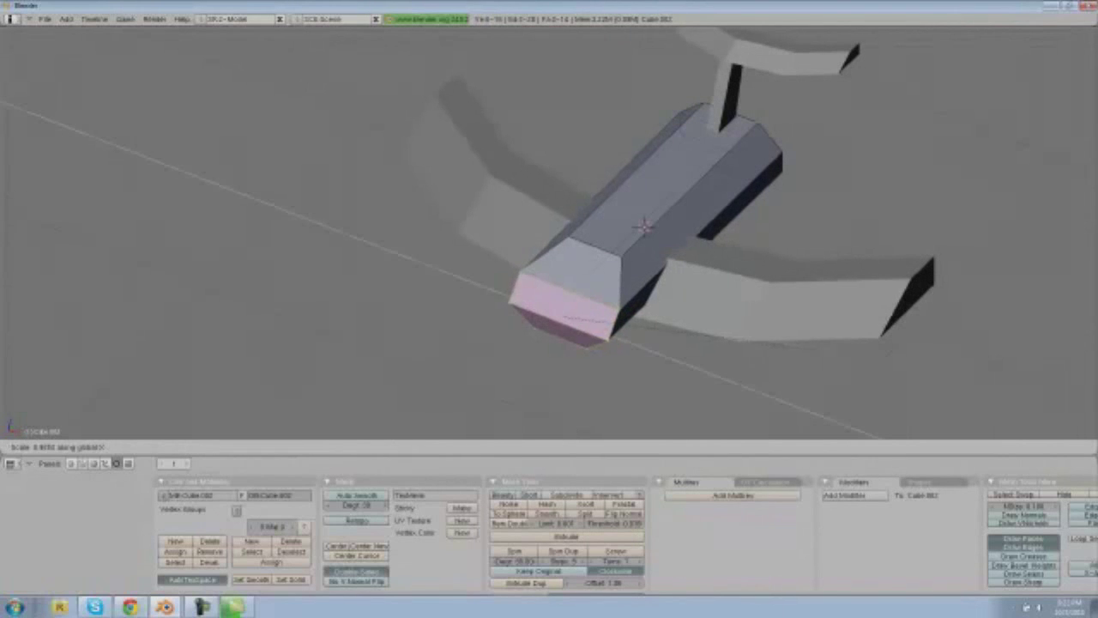
left_click(775, 343)
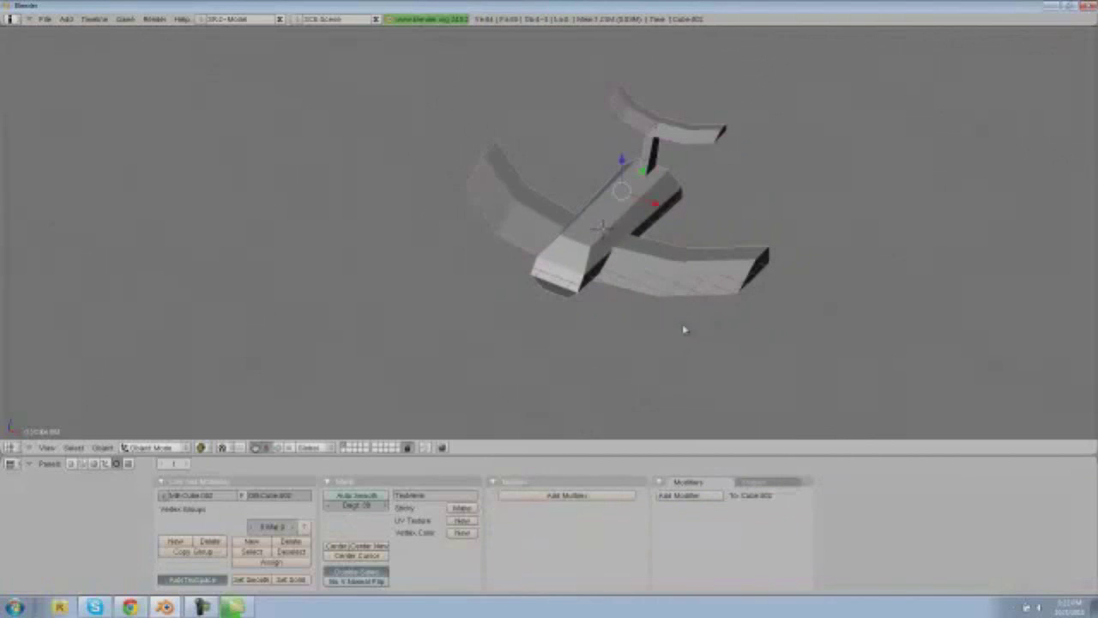
key("a")
middle_click_drag(685, 330, 564, 302)
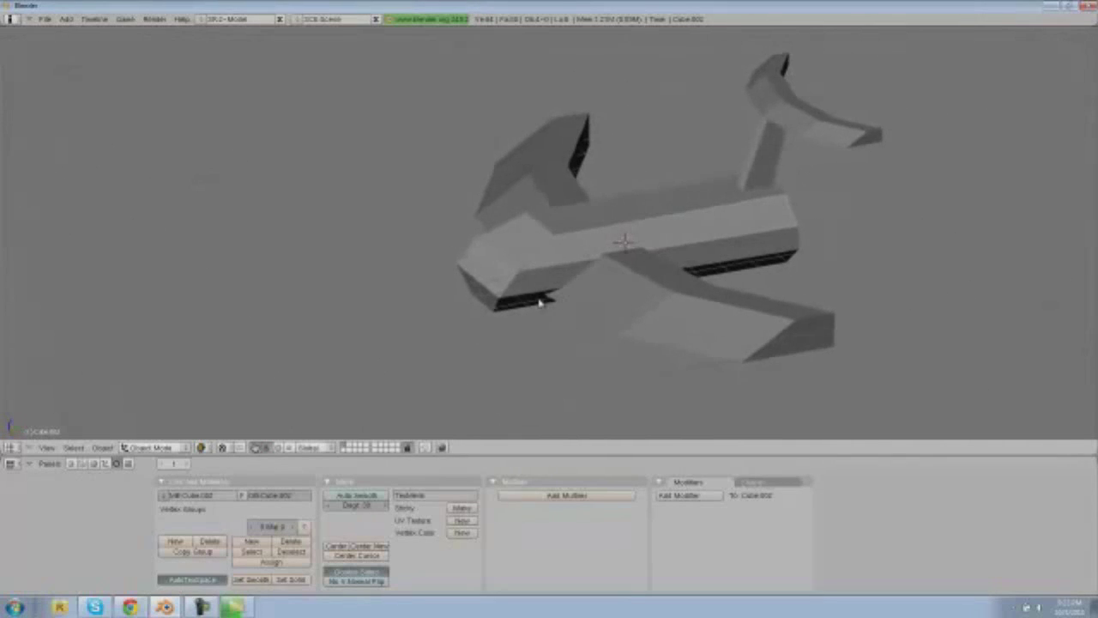